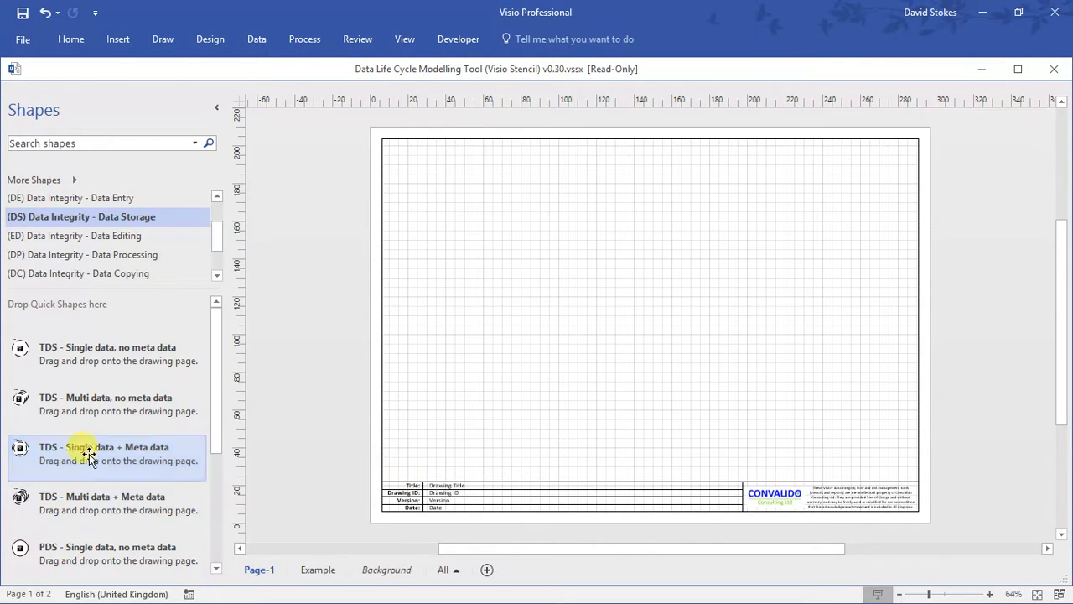
Place a "DA - Multi data, no meta data" shape from the Data Acquisition stencil near the drawing page's upper-left corner
{"action": "scroll", "coordinate": [214, 243], "scroll_direction": "up", "scroll_amount": 2}
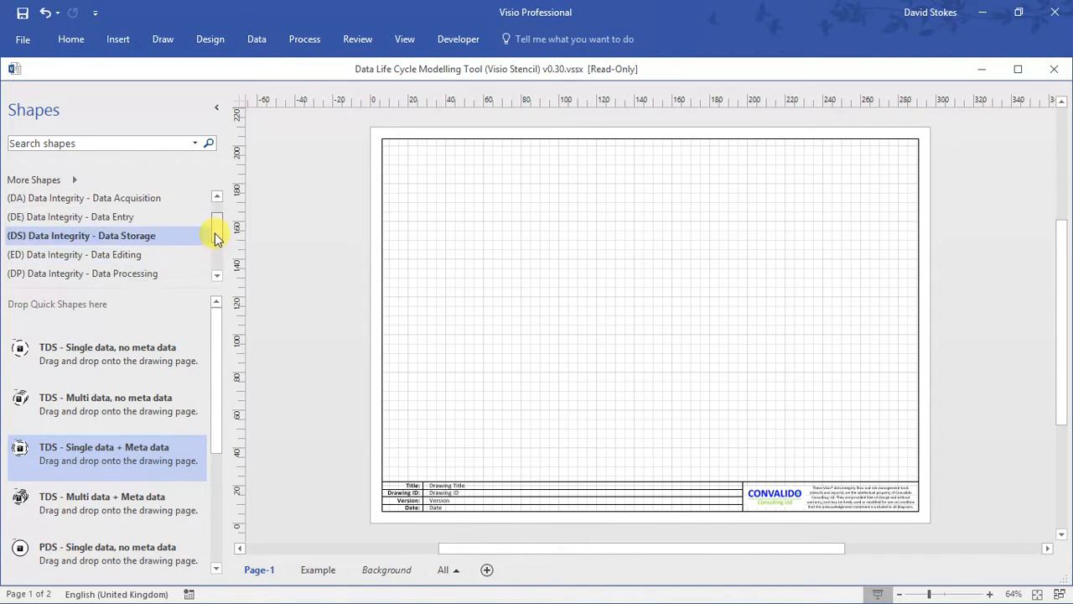
{"action": "left_click", "coordinate": [109, 220]}
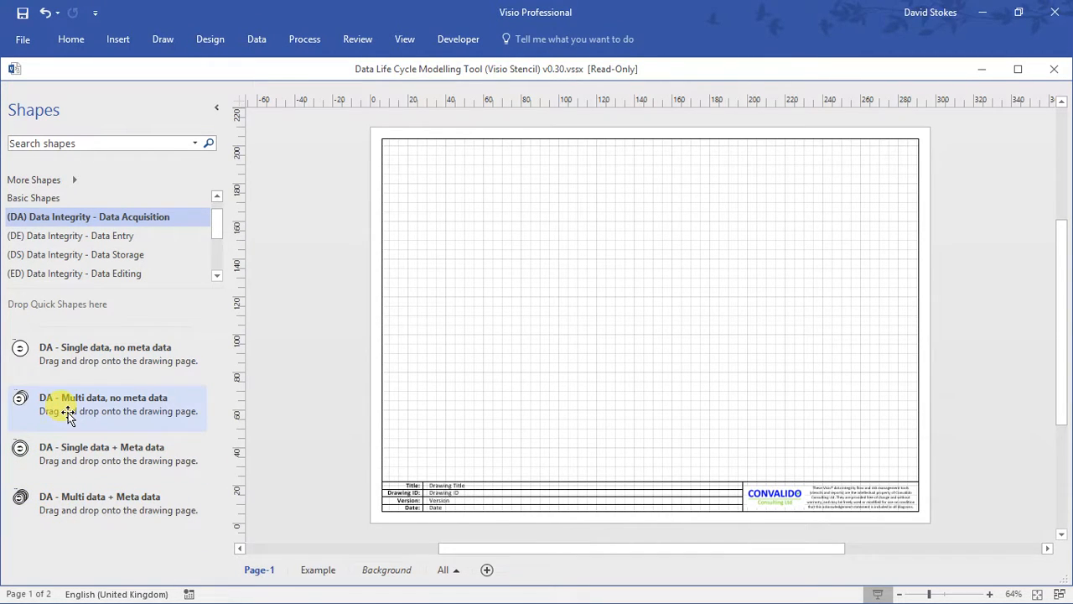
{"action": "mouse_move", "coordinate": [68, 415]}
{"action": "left_mouse_down"}
{"action": "mouse_move", "coordinate": [298, 407]}
{"action": "mouse_move", "coordinate": [342, 387]}
{"action": "mouse_move", "coordinate": [436, 251]}
{"action": "mouse_move", "coordinate": [442, 217]}
{"action": "left_mouse_up"}
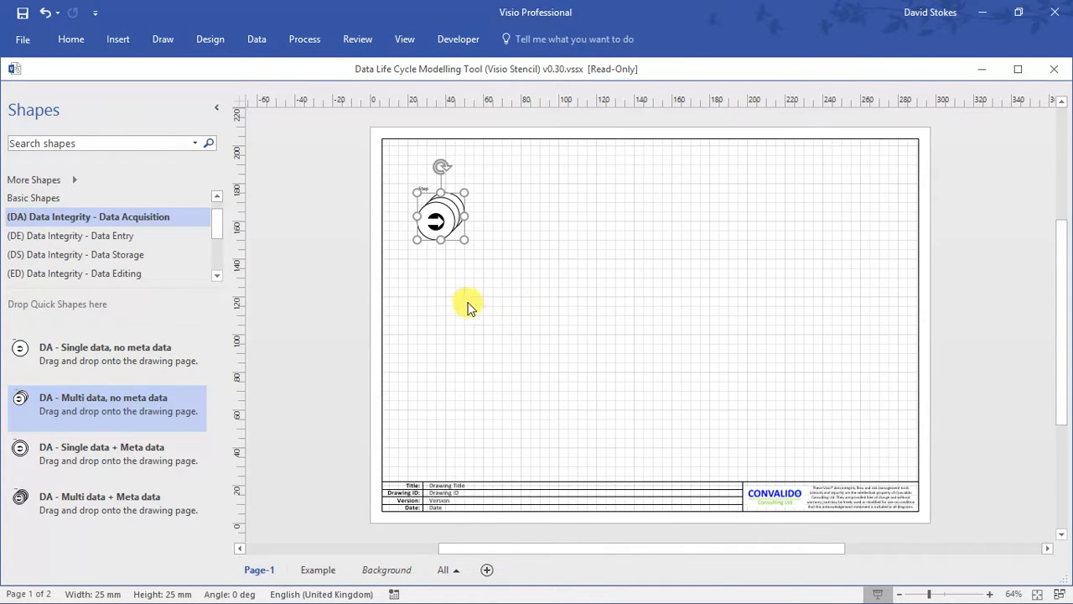
Set the data acquisition shape's Data Name to "Particle Size Distribution (Raw Data)" in its shape data
{"action": "right_click", "coordinate": [444, 225]}
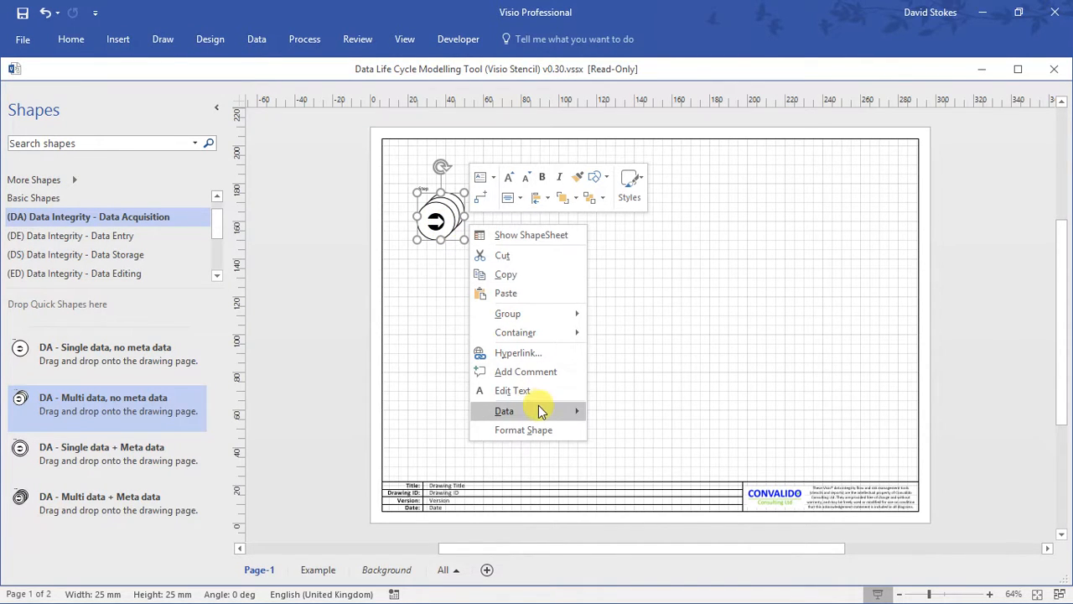
{"action": "mouse_move", "coordinate": [539, 410]}
{"action": "left_click", "coordinate": [622, 414]}
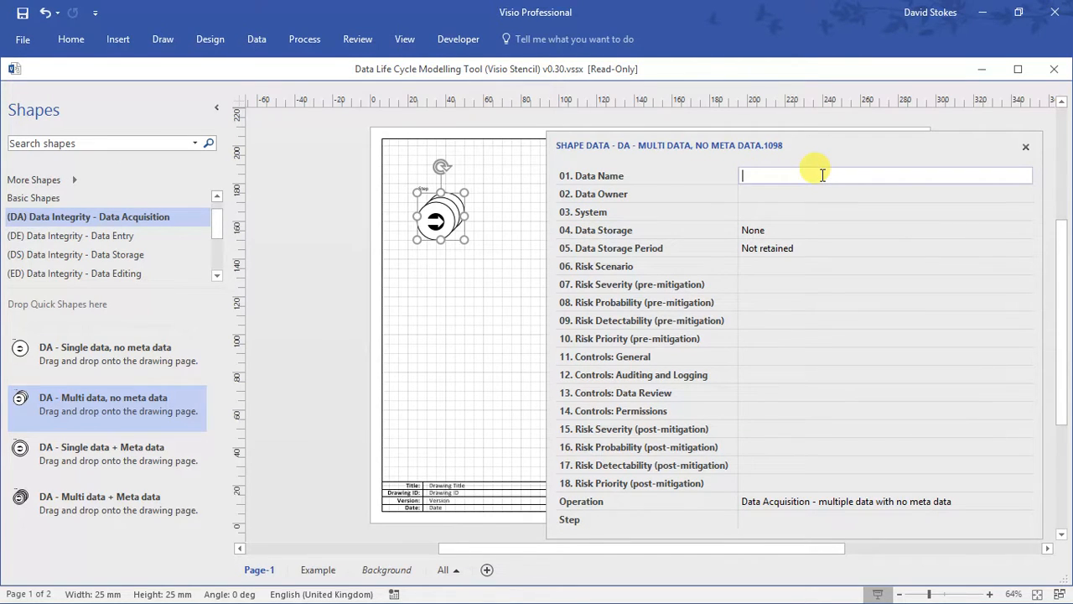
{"action": "type", "text": "Partic"}
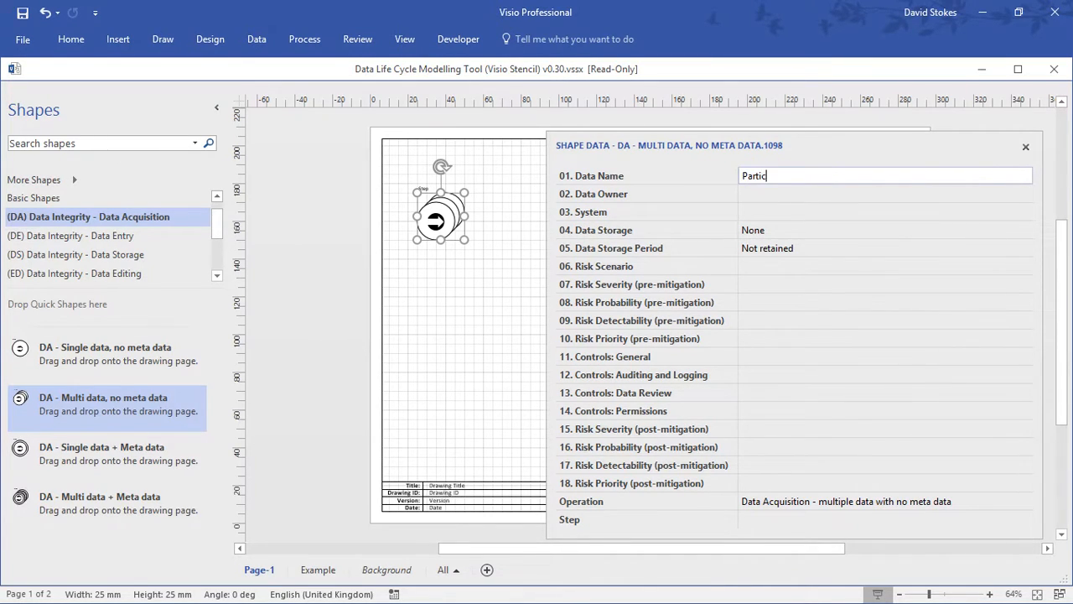
{"action": "type", "text": "le Size Distribution (Raw Data"}
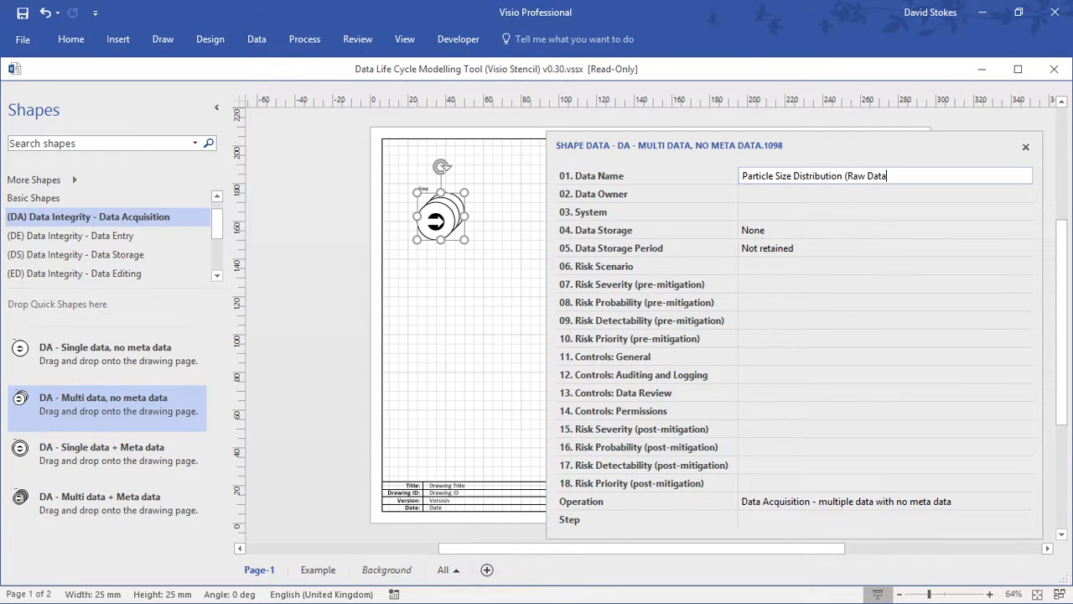
{"action": "type", "text": ")"}
{"action": "left_click", "coordinate": [1027, 151]}
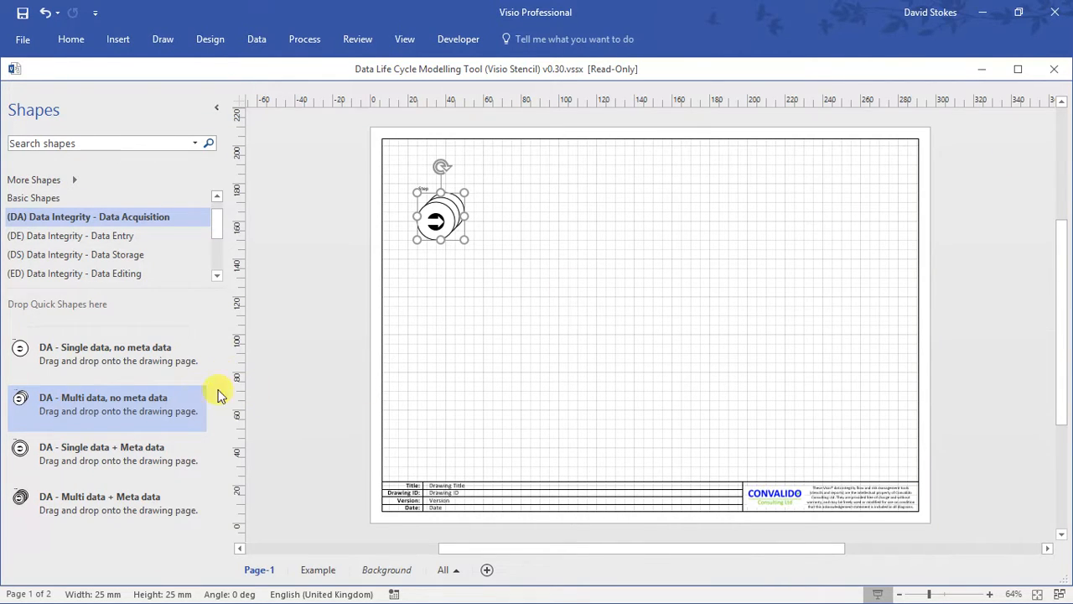
Place a "PDS - Multi data, no meta data" shape from the Data Storage stencil directly right of the data acquisition shape
{"action": "left_click", "coordinate": [100, 406]}
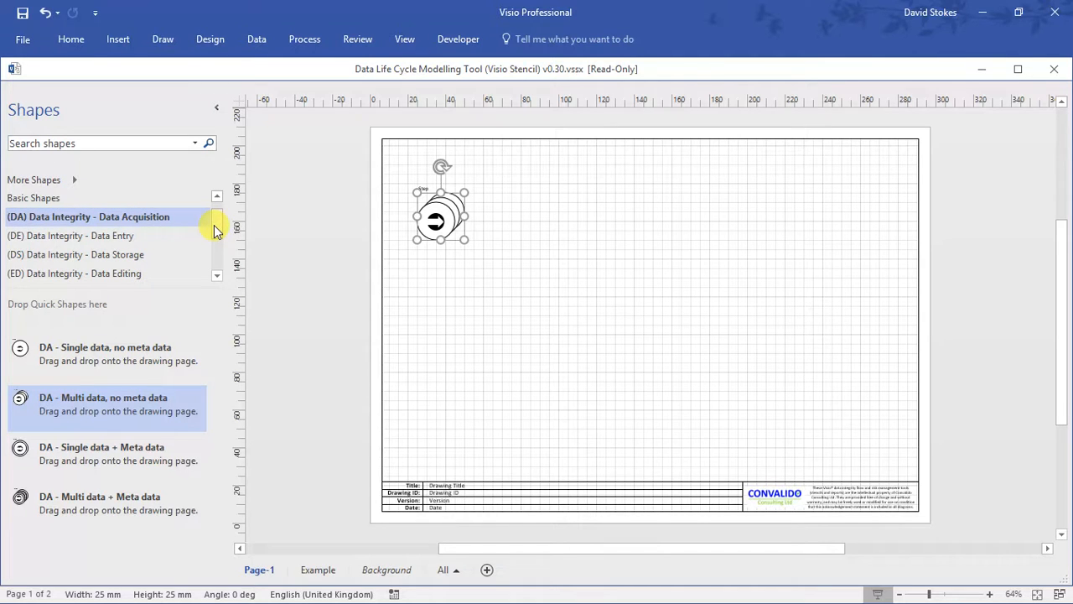
{"action": "left_click", "coordinate": [132, 255]}
{"action": "mouse_move", "coordinate": [214, 379]}
{"action": "left_mouse_down"}
{"action": "mouse_move", "coordinate": [211, 416]}
{"action": "mouse_move", "coordinate": [211, 394]}
{"action": "left_mouse_up"}
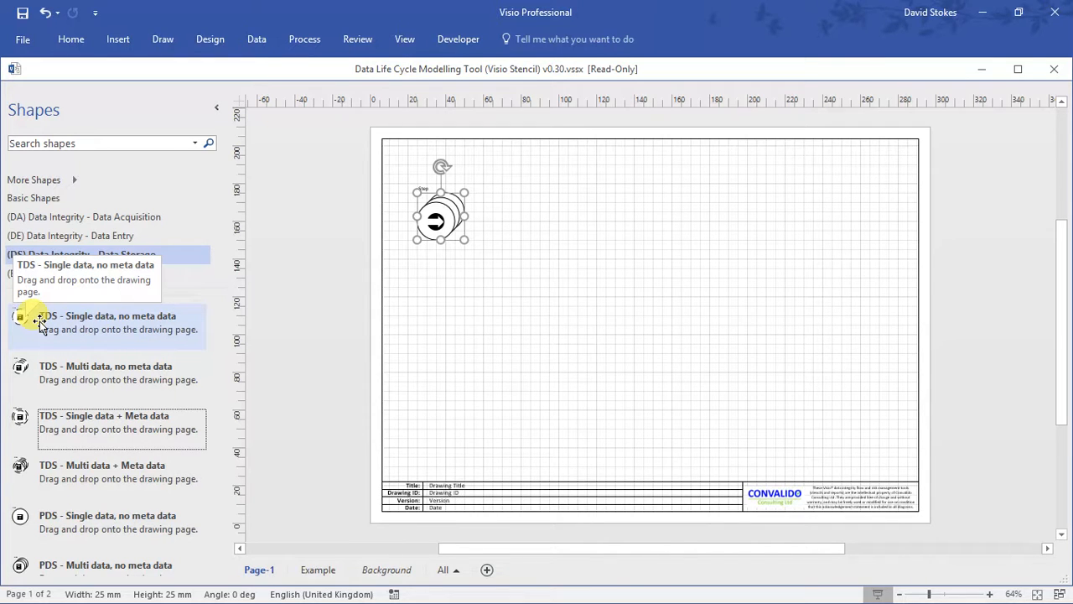
{"action": "left_click_drag", "start_coordinate": [213, 388], "coordinate": [215, 432]}
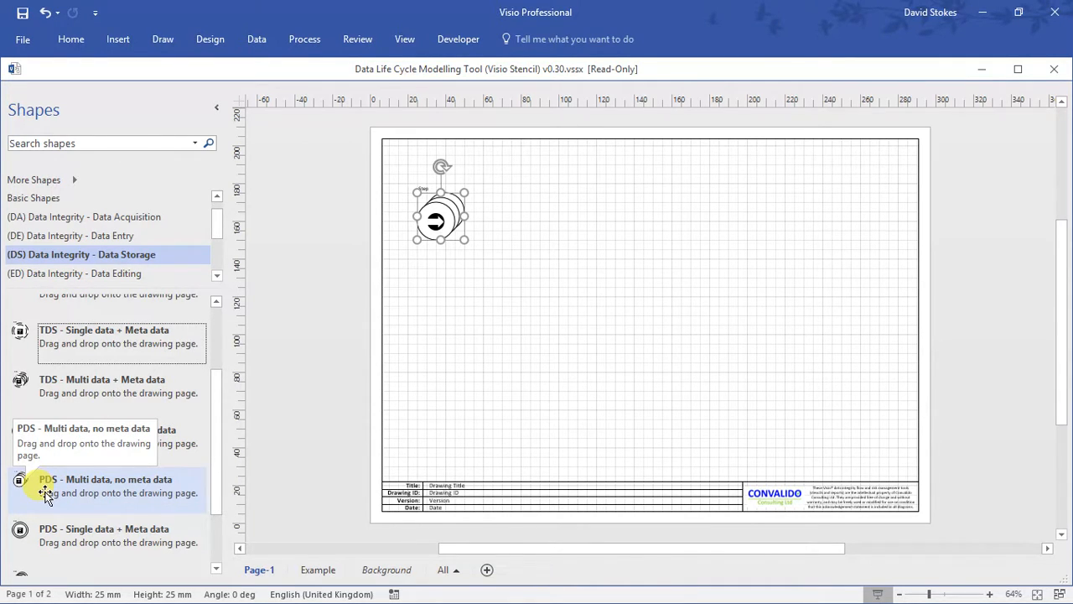
{"action": "left_click_drag", "start_coordinate": [45, 493], "coordinate": [484, 234]}
{"action": "left_click", "coordinate": [505, 312]}
{"action": "left_click", "coordinate": [543, 281]}
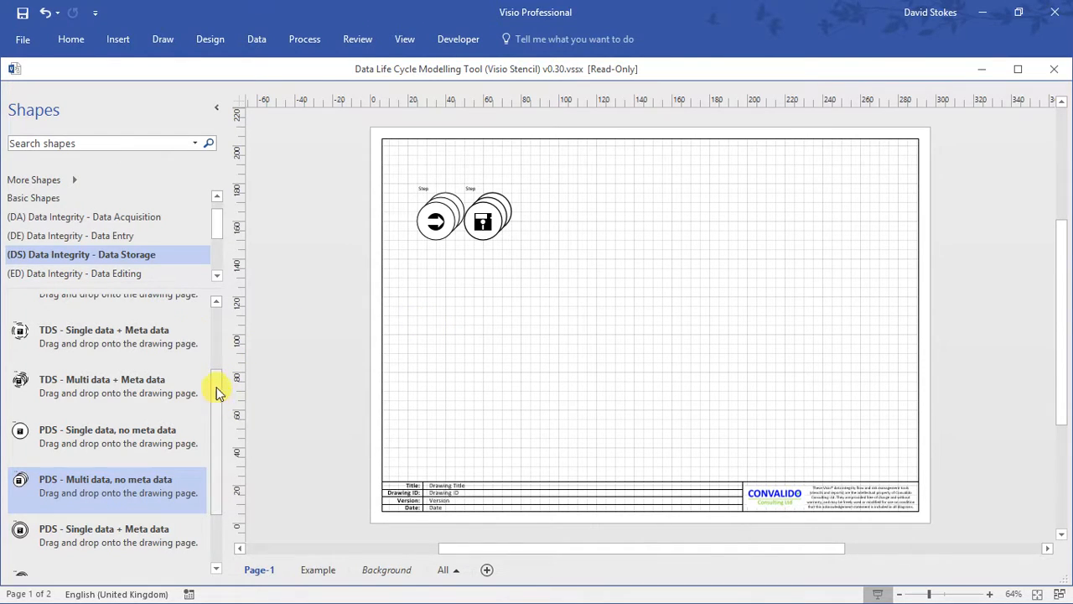
Place a "DE - Multi data, no meta data" shape from the Data Entry stencil below the data acquisition shape
{"action": "left_click", "coordinate": [131, 236]}
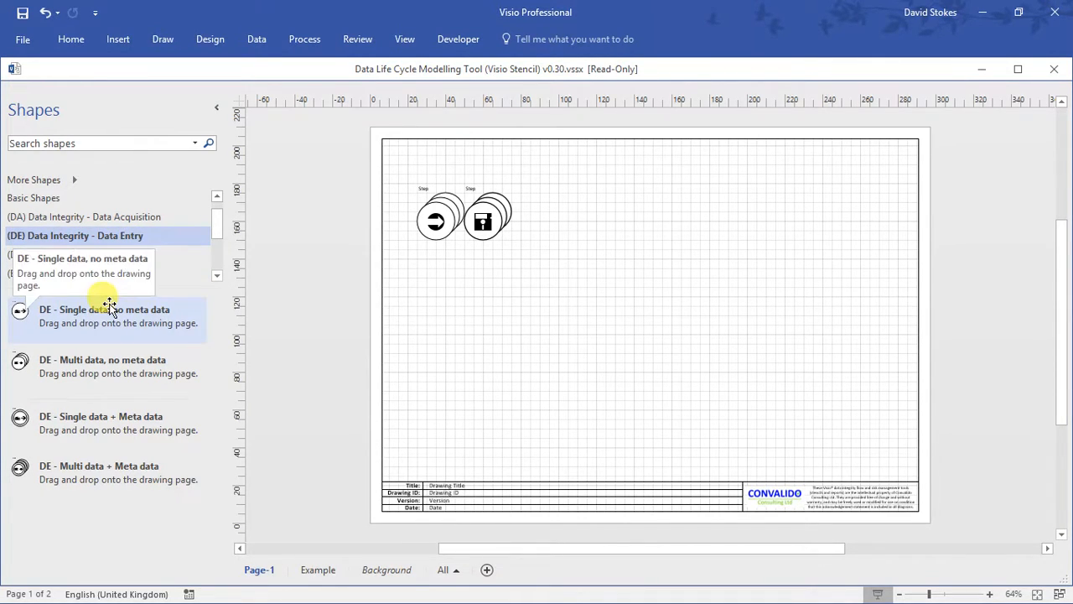
{"action": "mouse_move", "coordinate": [92, 360]}
{"action": "left_mouse_down"}
{"action": "mouse_move", "coordinate": [210, 367]}
{"action": "mouse_move", "coordinate": [444, 286]}
{"action": "left_mouse_up"}
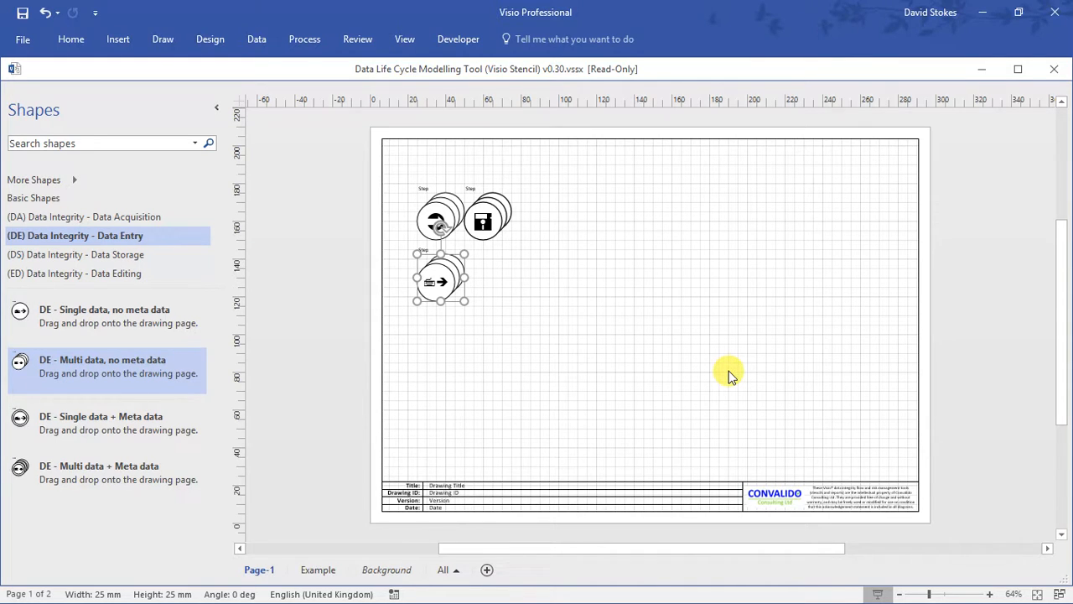
{"action": "left_click", "coordinate": [492, 376]}
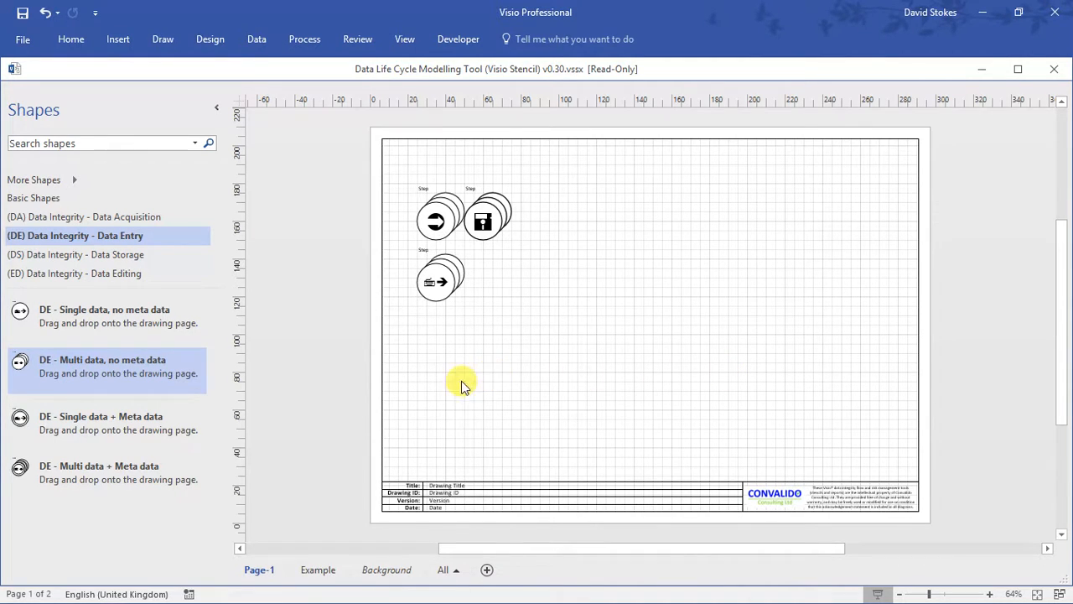
Place a "TDS - Multi data, no meta data" shape from the Data Storage stencil directly right of the data entry shape
{"action": "left_click", "coordinate": [130, 217]}
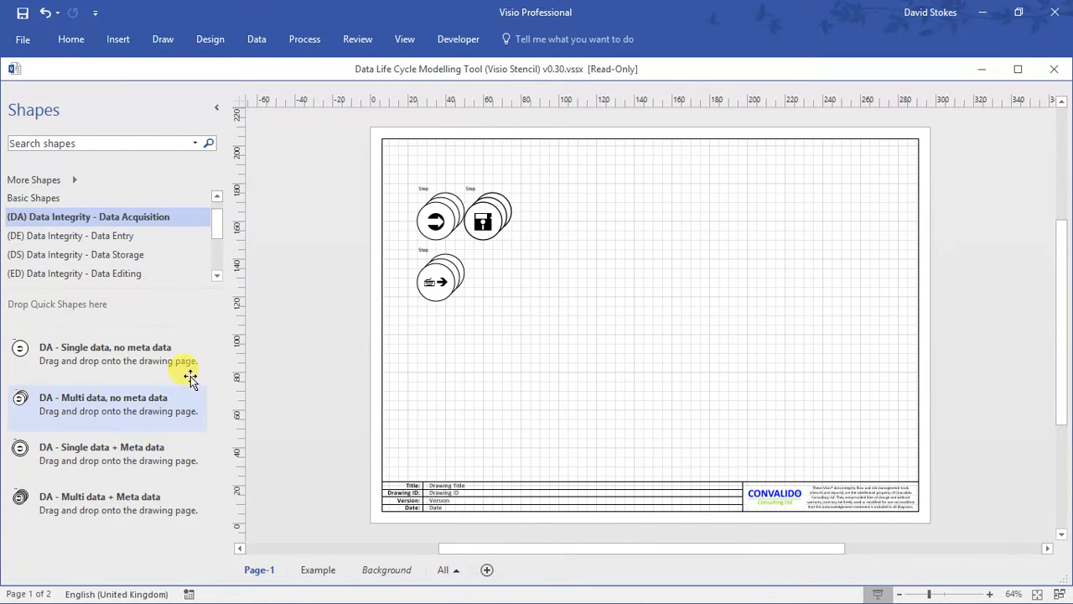
{"action": "left_click", "coordinate": [134, 254]}
{"action": "scroll", "coordinate": [197, 422], "scroll_direction": "down", "scroll_amount": 3}
{"action": "left_click_drag", "start_coordinate": [218, 412], "coordinate": [223, 347]}
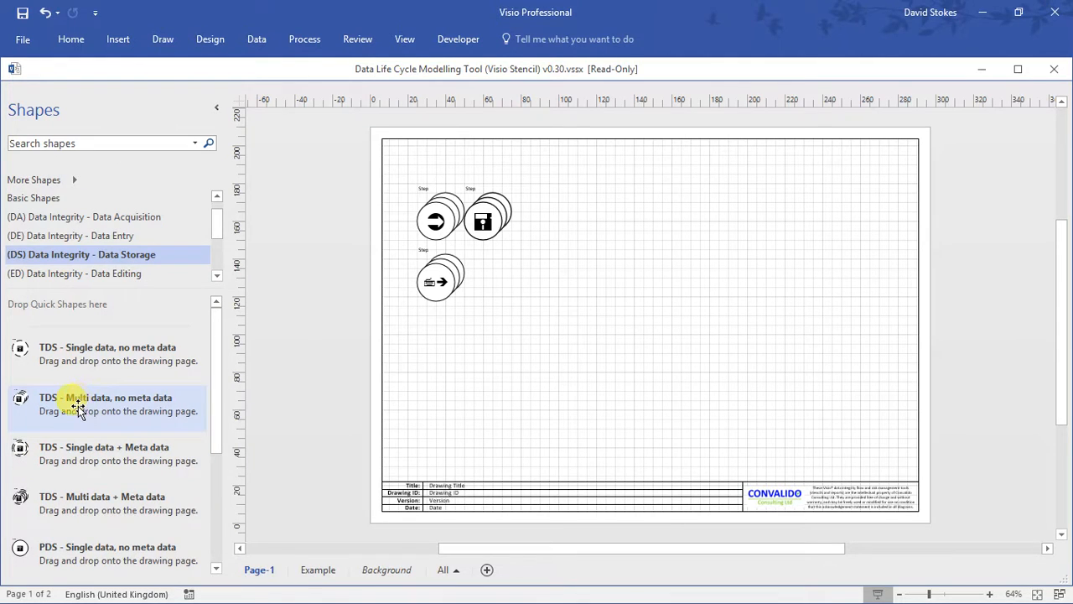
{"action": "left_click_drag", "start_coordinate": [75, 407], "coordinate": [482, 283]}
{"action": "left_click_drag", "start_coordinate": [488, 285], "coordinate": [488, 285]}
{"action": "left_click", "coordinate": [488, 399]}
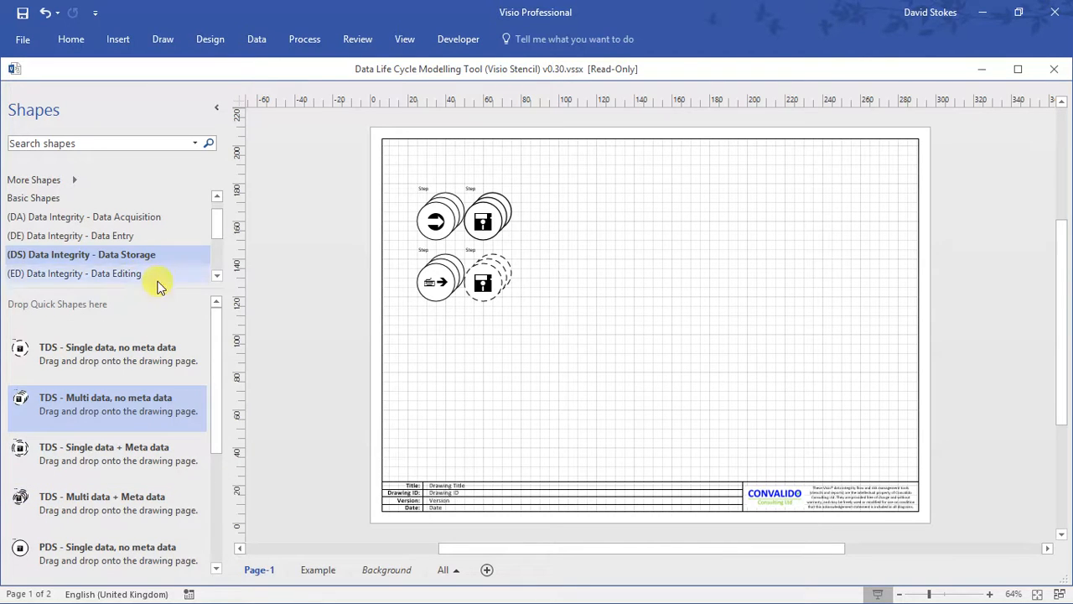
Place a "DP - Multi data + Meta data" shape from the Data Processing stencil at the right end of the upper row
{"action": "scroll", "coordinate": [218, 239], "scroll_direction": "down", "scroll_amount": 2}
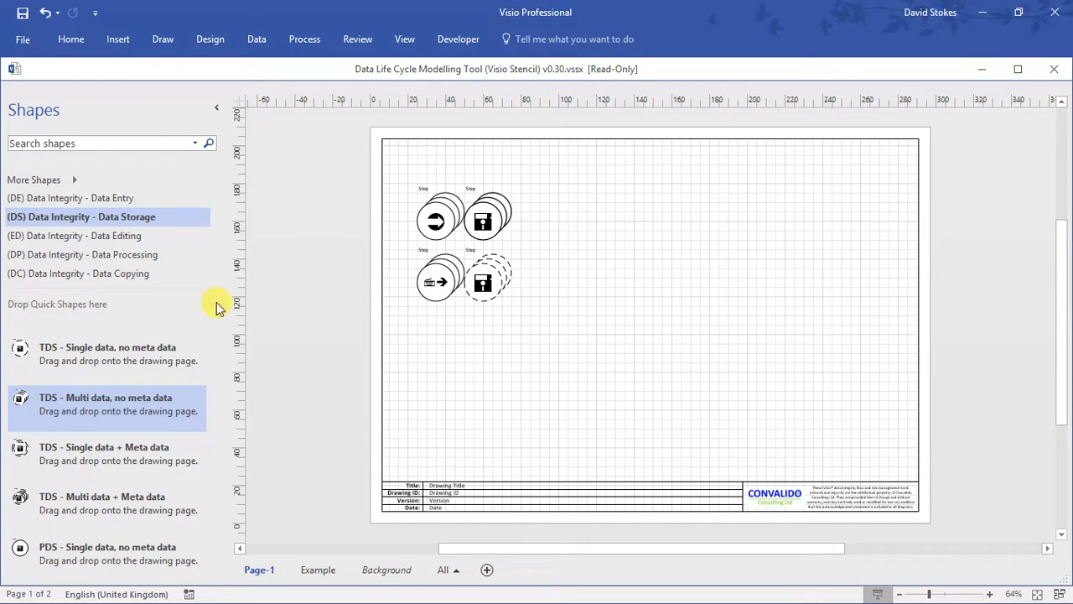
{"action": "left_click", "coordinate": [146, 257]}
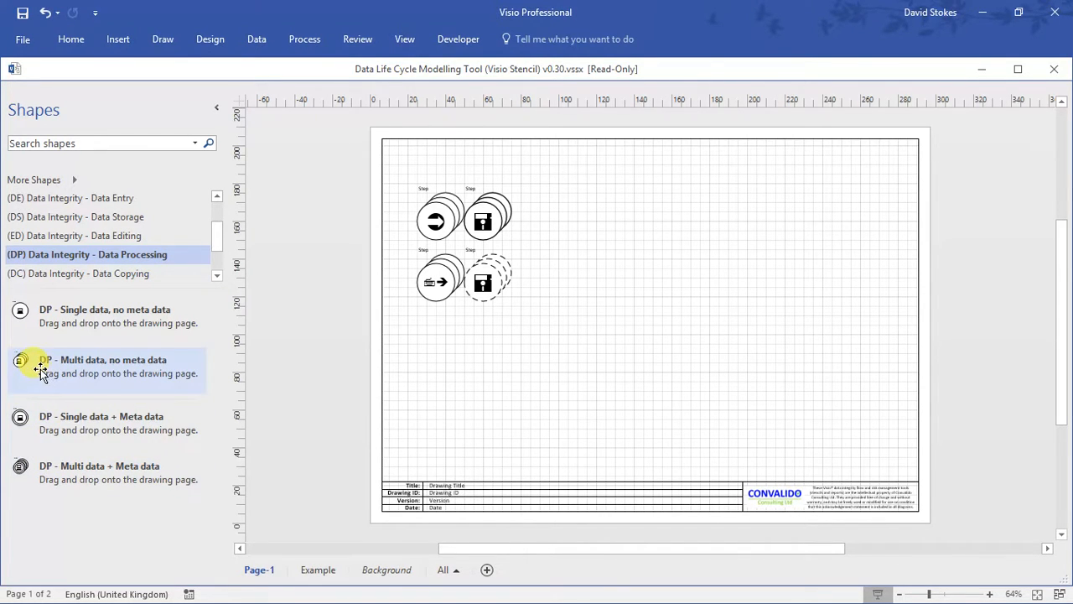
{"action": "left_click_drag", "start_coordinate": [84, 467], "coordinate": [539, 223]}
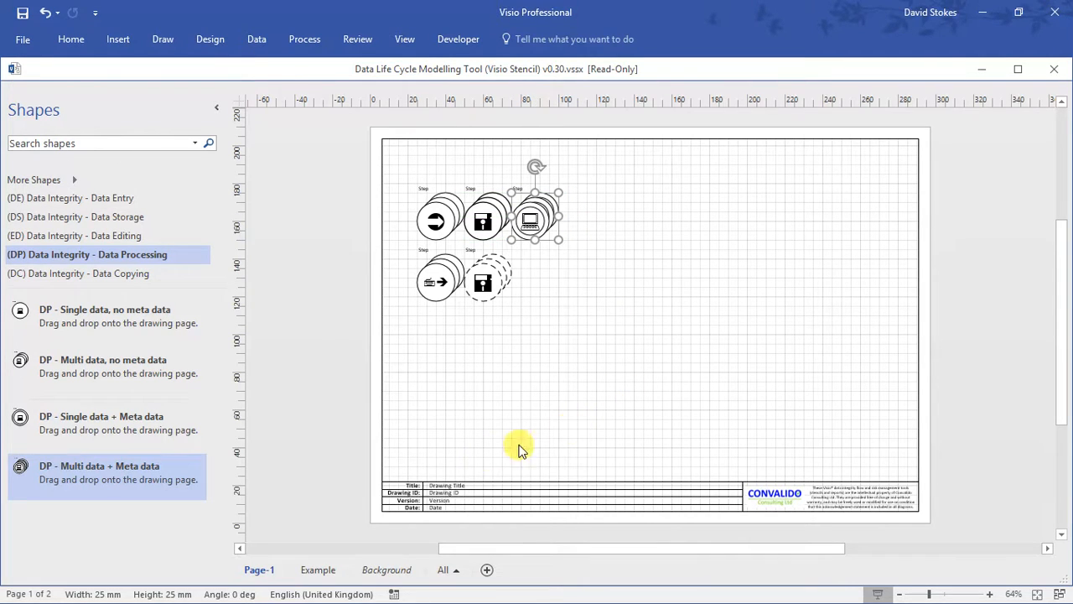
{"action": "left_click", "coordinate": [545, 333]}
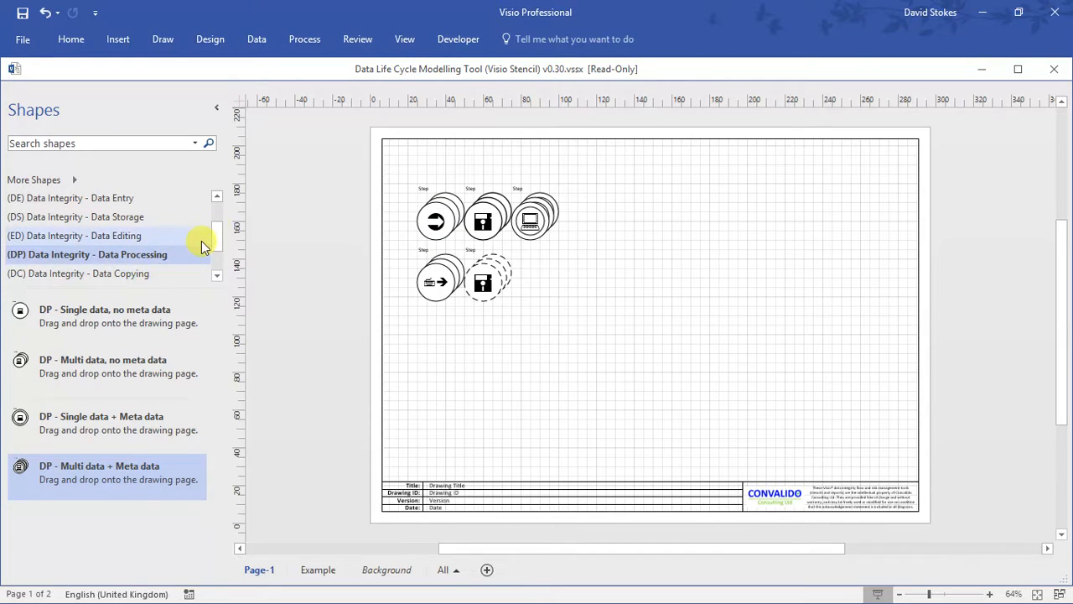
Connect the lower row's temporary storage shape to the underside of the data processing shape with a "CN - Side-to-Bottom" connector
{"action": "scroll", "coordinate": [218, 259], "scroll_direction": "down", "scroll_amount": 2}
{"action": "left_click", "coordinate": [140, 277]}
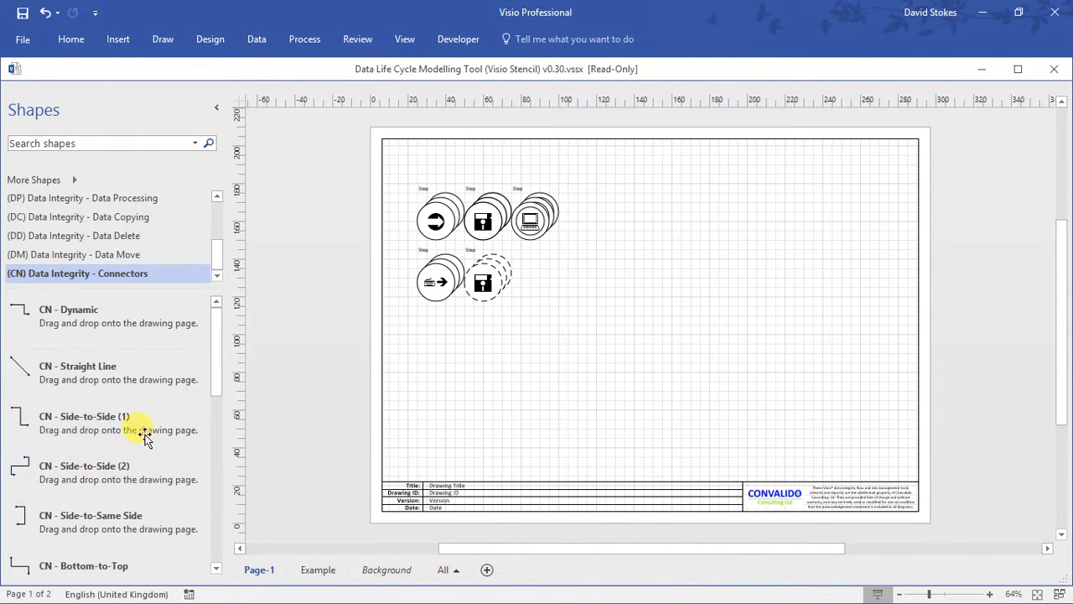
{"action": "left_click_drag", "start_coordinate": [210, 374], "coordinate": [210, 450]}
{"action": "mouse_move", "coordinate": [78, 474]}
{"action": "left_mouse_down"}
{"action": "mouse_move", "coordinate": [541, 338]}
{"action": "mouse_move", "coordinate": [534, 280]}
{"action": "mouse_move", "coordinate": [540, 295]}
{"action": "mouse_move", "coordinate": [553, 265]}
{"action": "mouse_move", "coordinate": [514, 267]}
{"action": "mouse_move", "coordinate": [545, 264]}
{"action": "mouse_move", "coordinate": [550, 279]}
{"action": "mouse_move", "coordinate": [560, 267]}
{"action": "mouse_move", "coordinate": [539, 304]}
{"action": "mouse_move", "coordinate": [544, 315]}
{"action": "mouse_move", "coordinate": [541, 244]}
{"action": "left_mouse_up"}
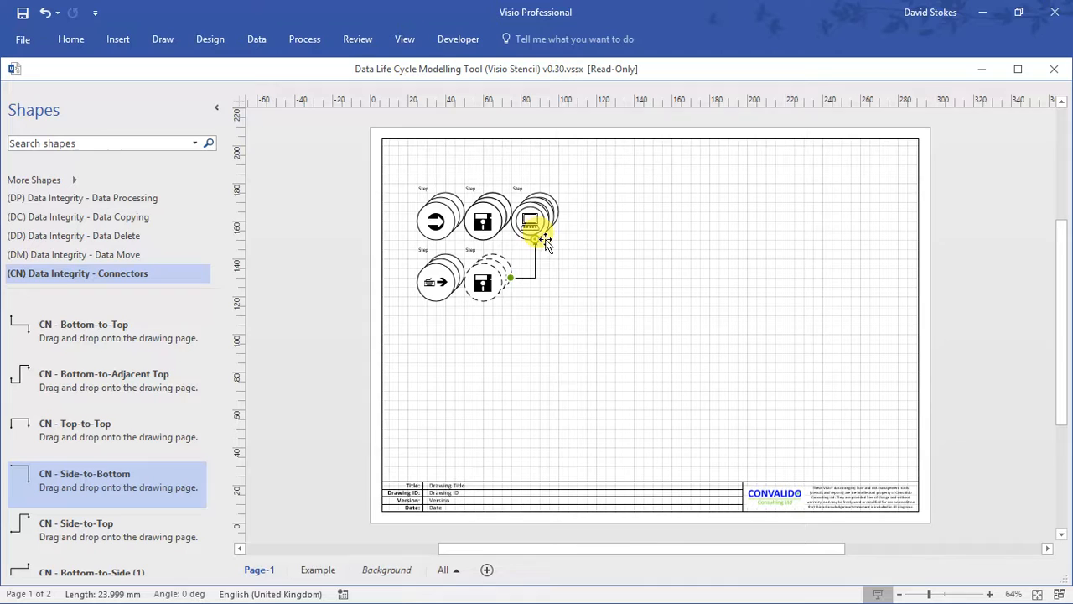
Place a "TDS - Multi data + Meta data" shape from the Data Storage stencil directly right of the data processing shape
{"action": "left_click_drag", "start_coordinate": [214, 406], "coordinate": [218, 343]}
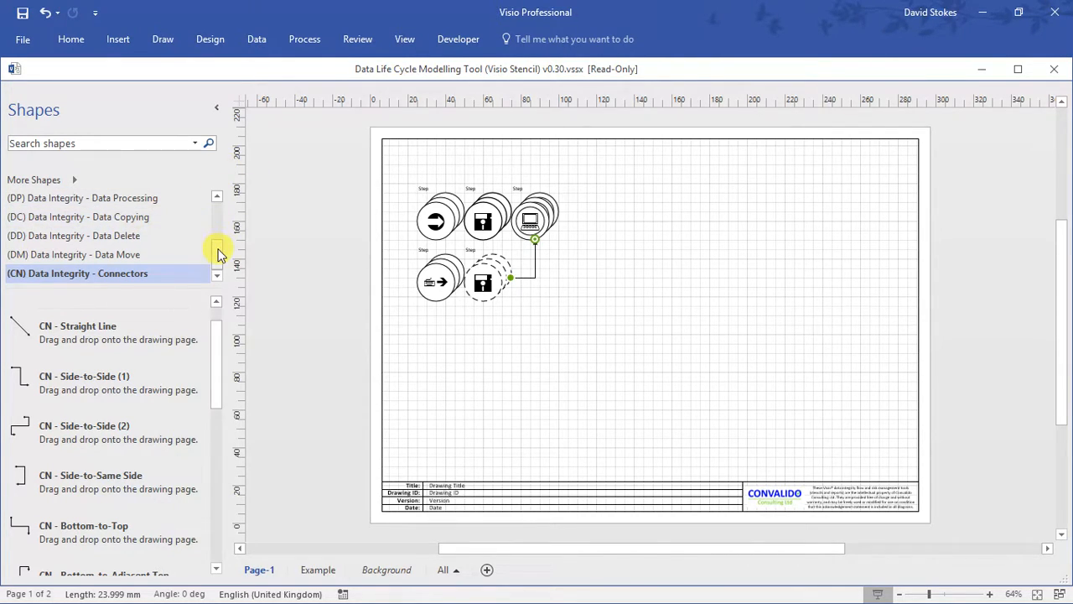
{"action": "scroll", "coordinate": [219, 244], "scroll_direction": "up", "scroll_amount": 1}
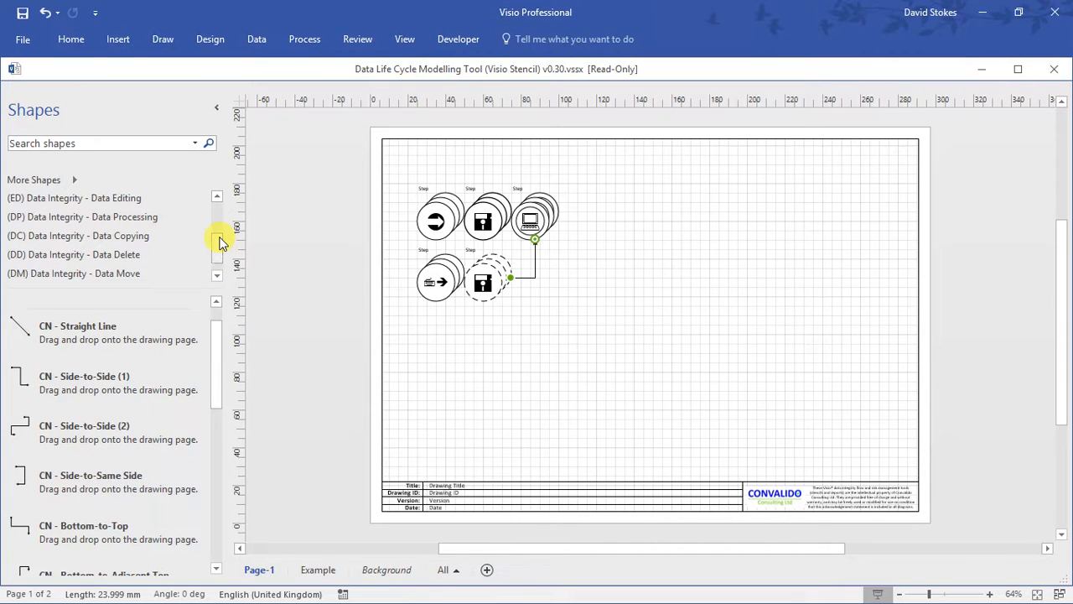
{"action": "left_click", "coordinate": [149, 237]}
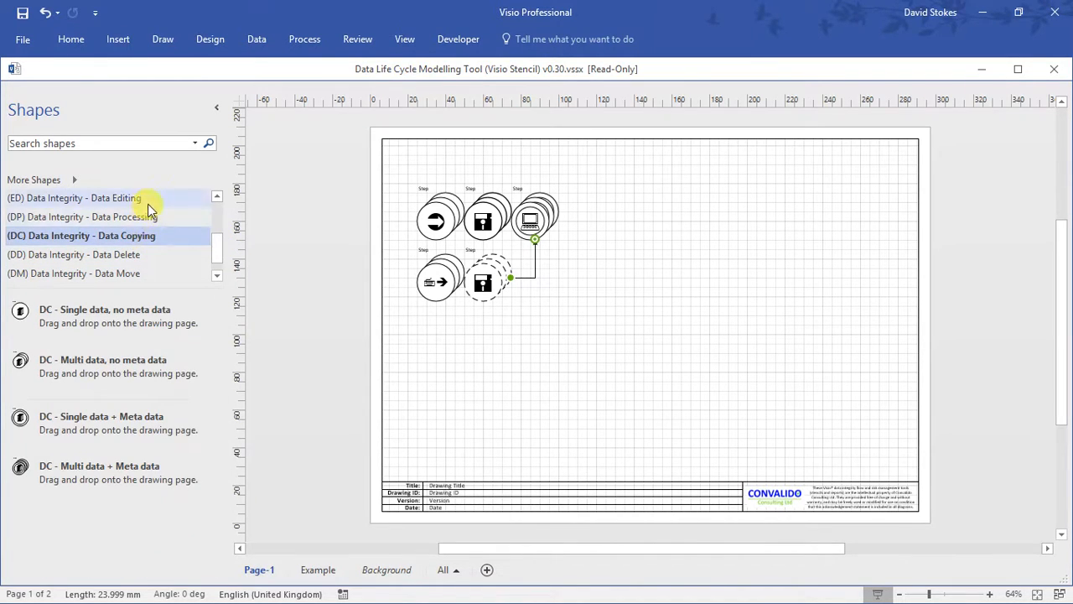
{"action": "scroll", "coordinate": [221, 247], "scroll_direction": "up", "scroll_amount": 2}
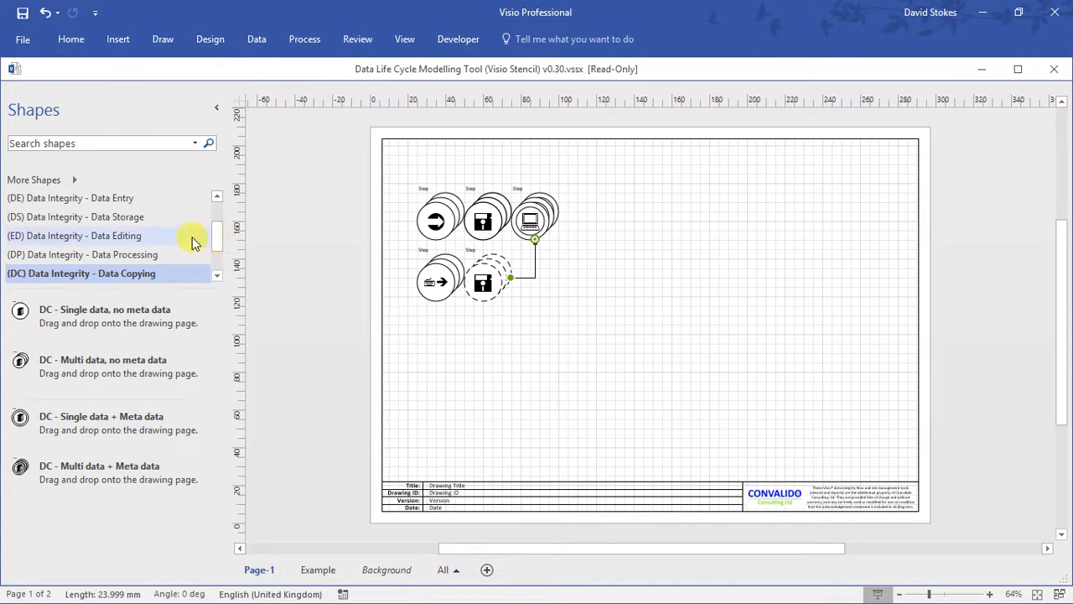
{"action": "left_click", "coordinate": [134, 220]}
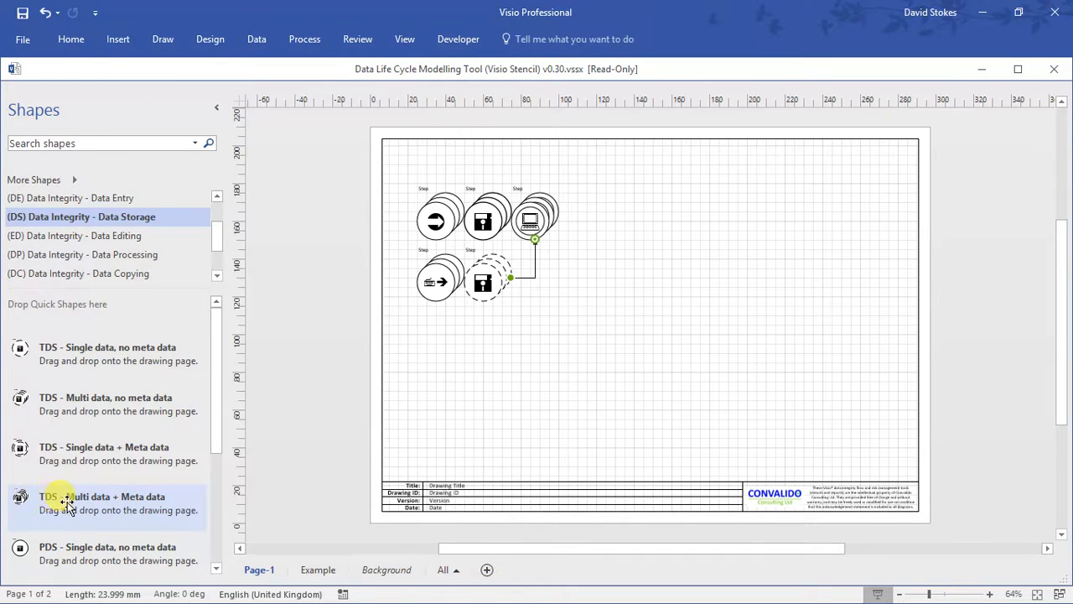
{"action": "left_click_drag", "start_coordinate": [57, 501], "coordinate": [591, 221]}
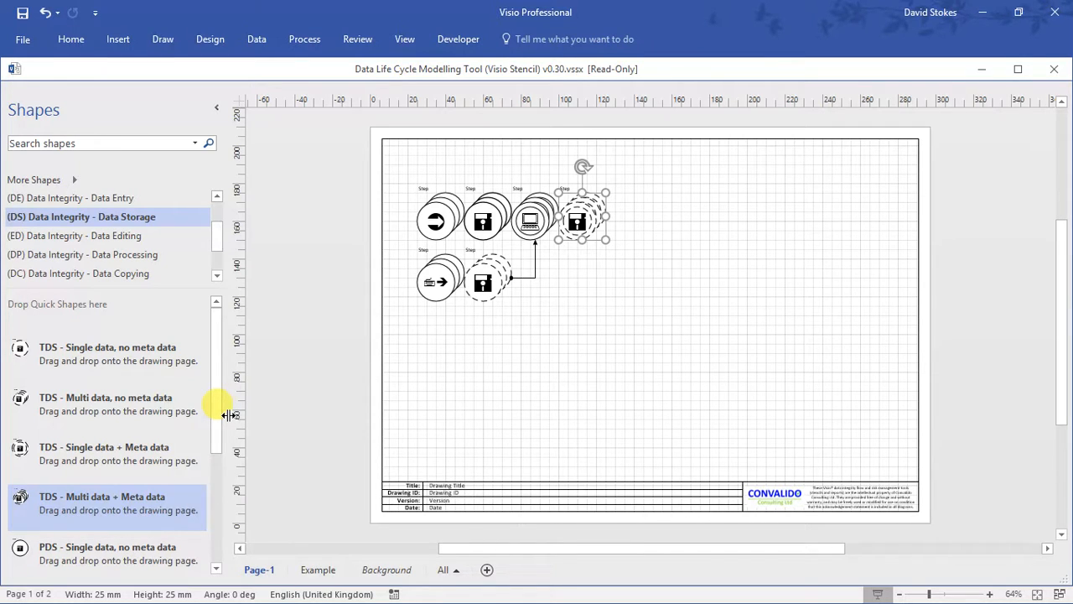
Place a "DM - Multi data + Meta data" shape from the Data Move stencil at the right end of the upper row
{"action": "left_click_drag", "start_coordinate": [220, 245], "coordinate": [219, 266]}
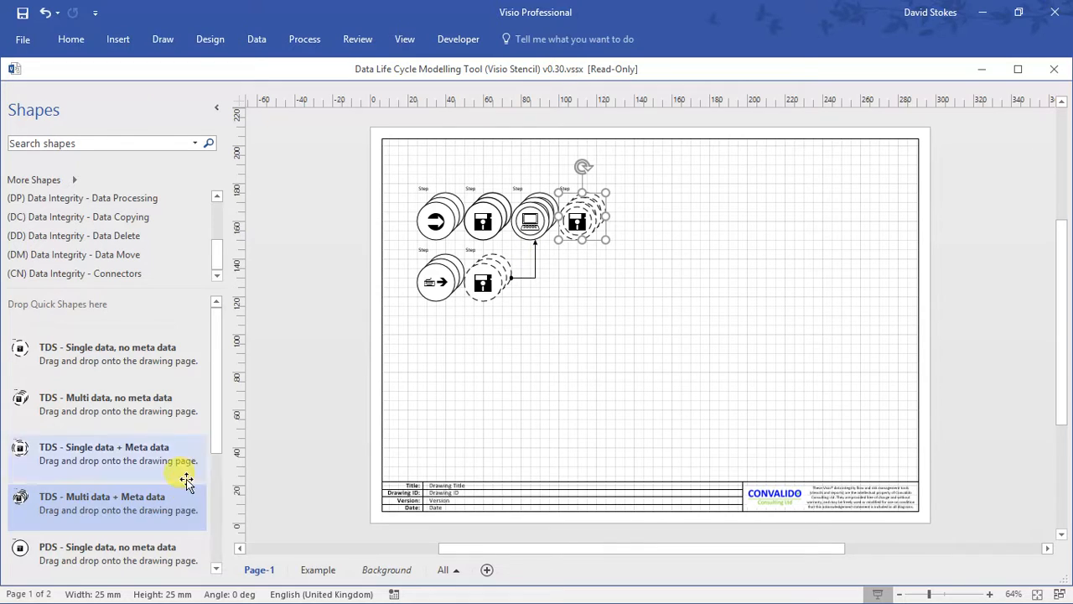
{"action": "left_click", "coordinate": [181, 521]}
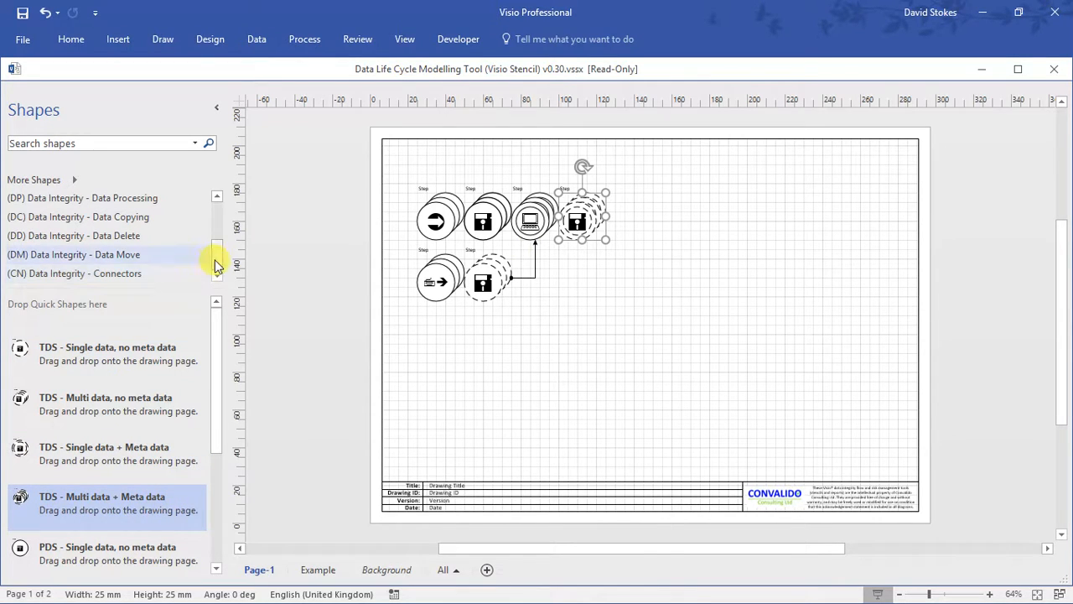
{"action": "left_click", "coordinate": [166, 255]}
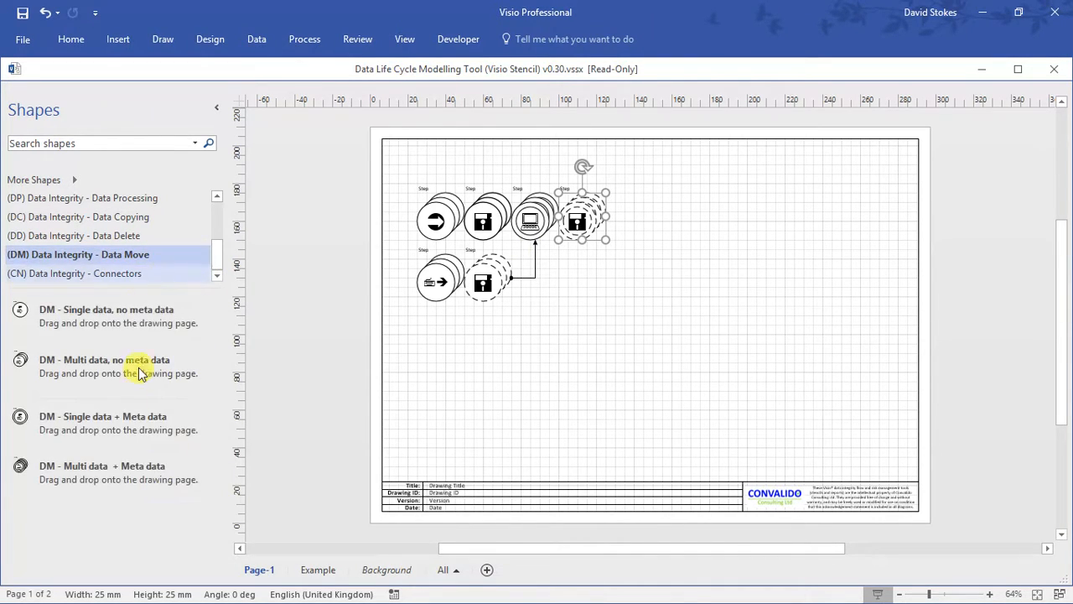
{"action": "left_click_drag", "start_coordinate": [93, 482], "coordinate": [637, 218]}
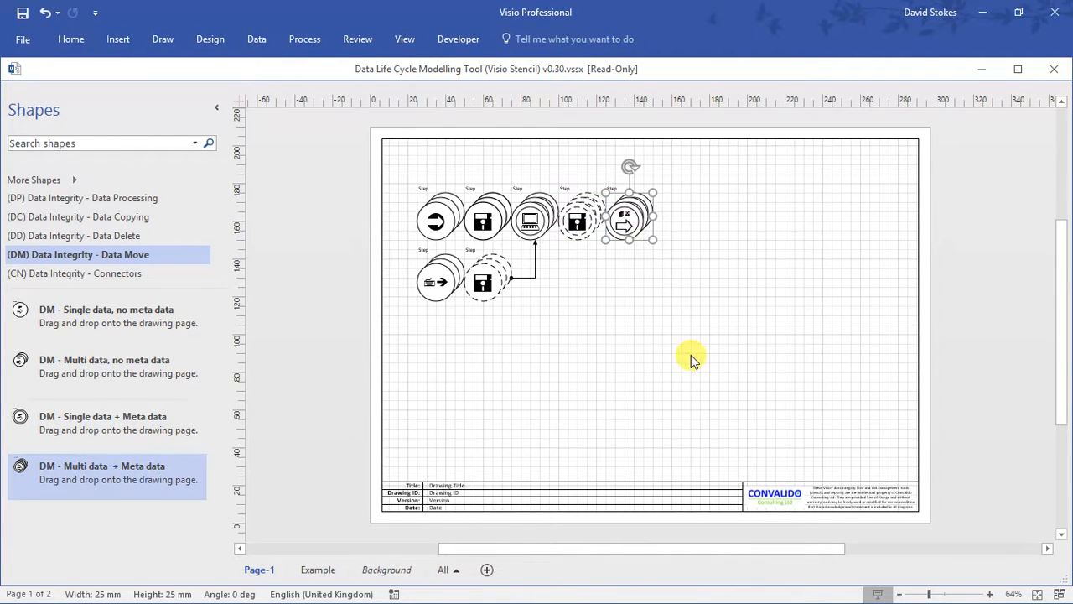
{"action": "left_click", "coordinate": [691, 355]}
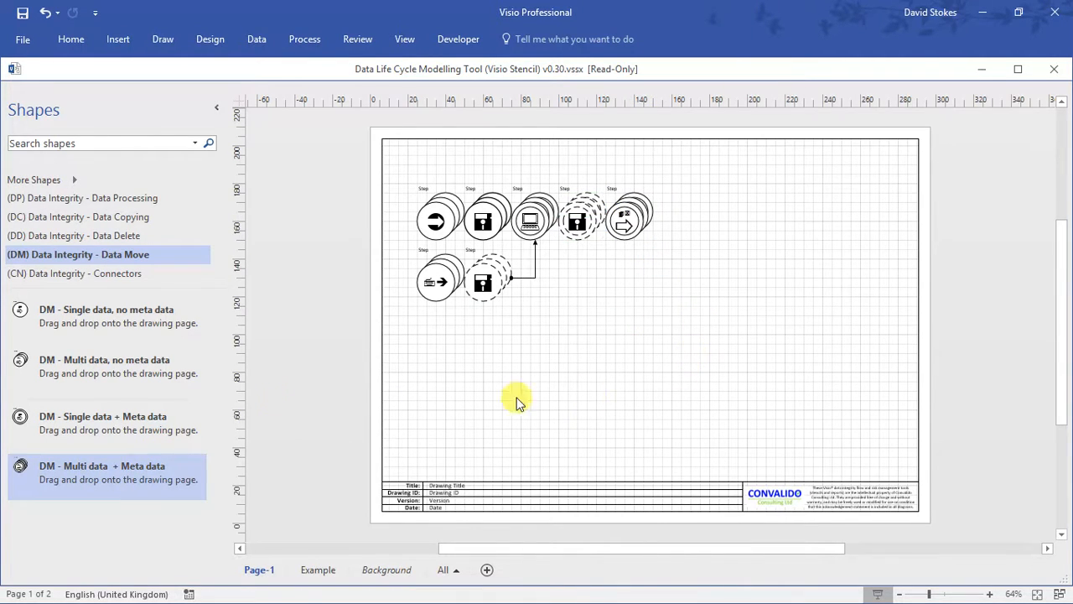
Place a "PDS - Multi data + Meta data" shape from the Data Storage stencil in line with the upper row, well right of the data move shape
{"action": "left_click_drag", "start_coordinate": [213, 247], "coordinate": [221, 231]}
{"action": "left_click", "coordinate": [150, 221]}
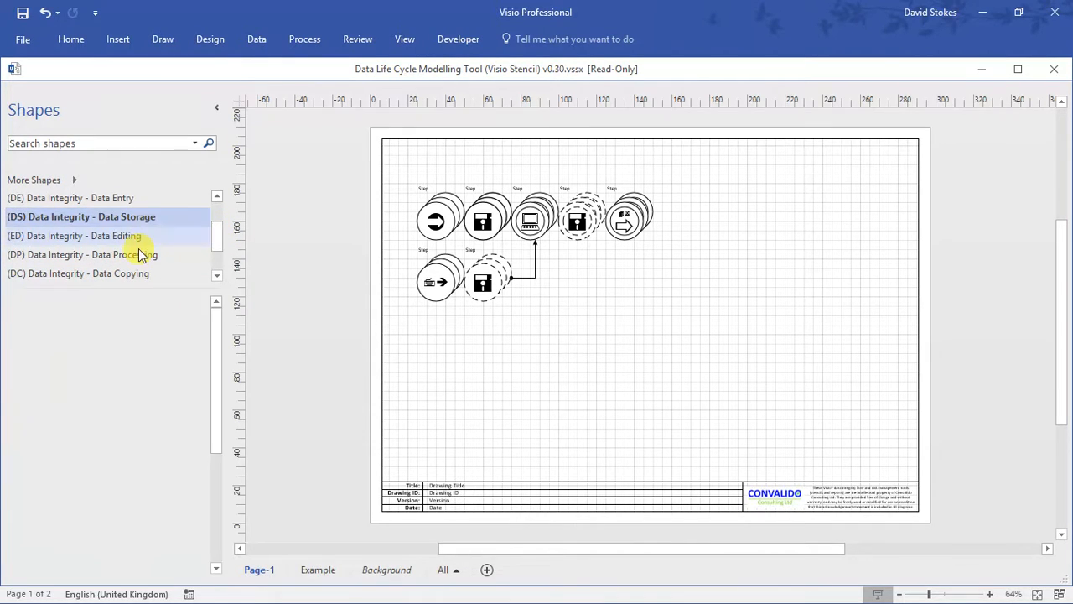
{"action": "left_click_drag", "start_coordinate": [217, 379], "coordinate": [219, 470]}
{"action": "mouse_move", "coordinate": [50, 529]}
{"action": "left_mouse_down"}
{"action": "mouse_move", "coordinate": [699, 364]}
{"action": "mouse_move", "coordinate": [770, 220]}
{"action": "left_mouse_up"}
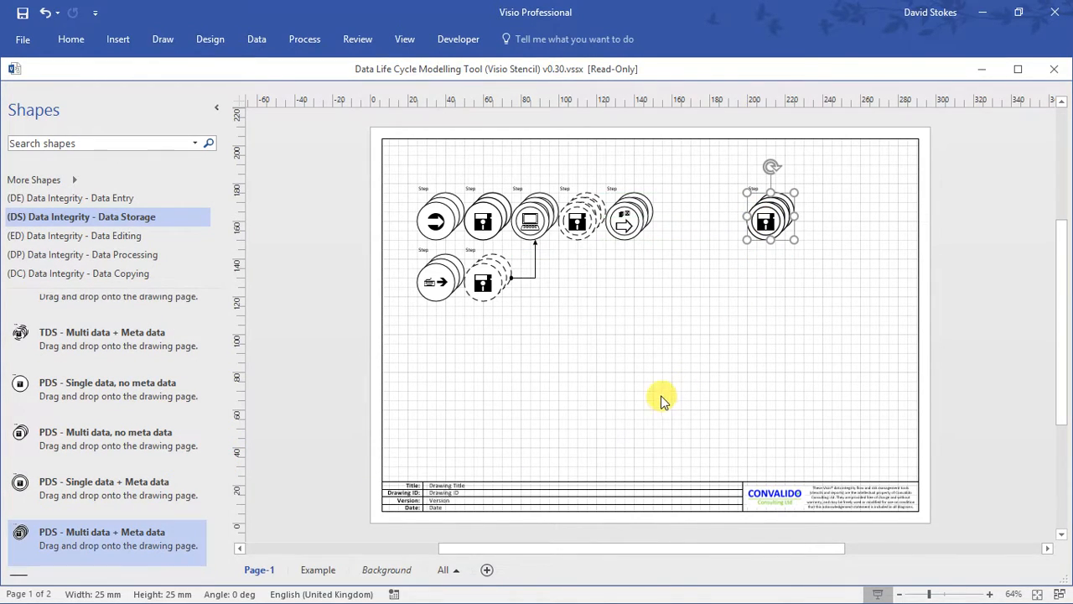
Duplicate the existing connector and use the copy to link the data move shape to the left side of the permanent storage shape
{"action": "left_click", "coordinate": [521, 277]}
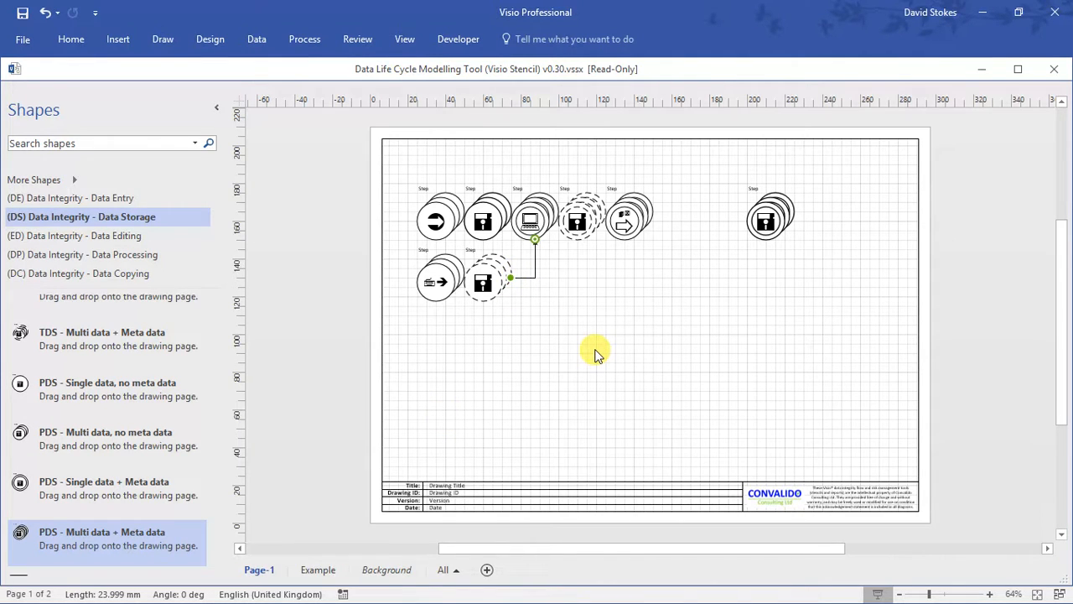
{"action": "key", "text": "ctrl+d"}
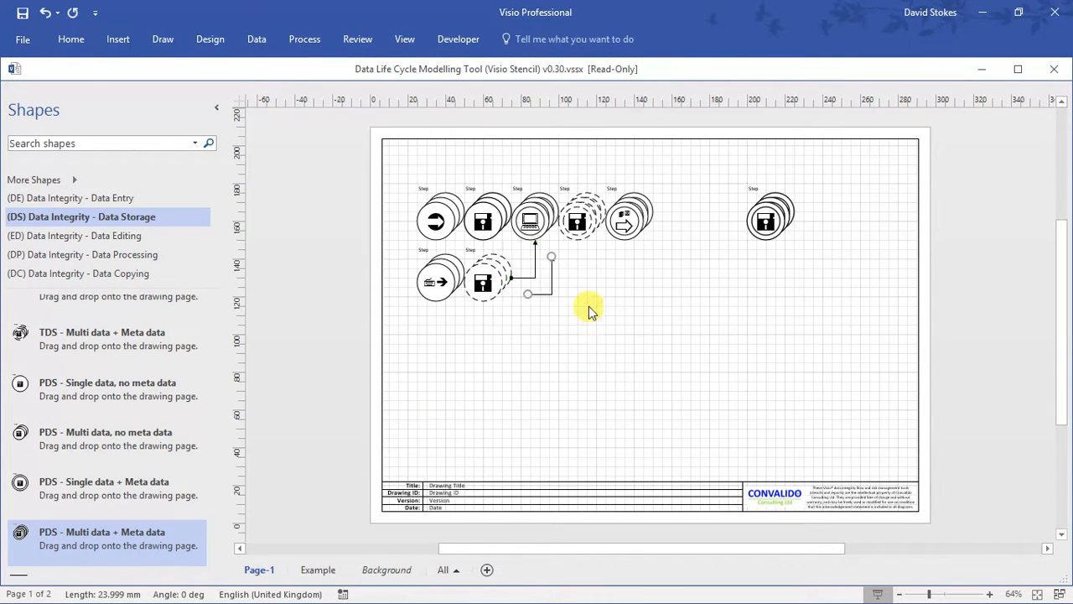
{"action": "left_click_drag", "start_coordinate": [551, 257], "coordinate": [739, 219]}
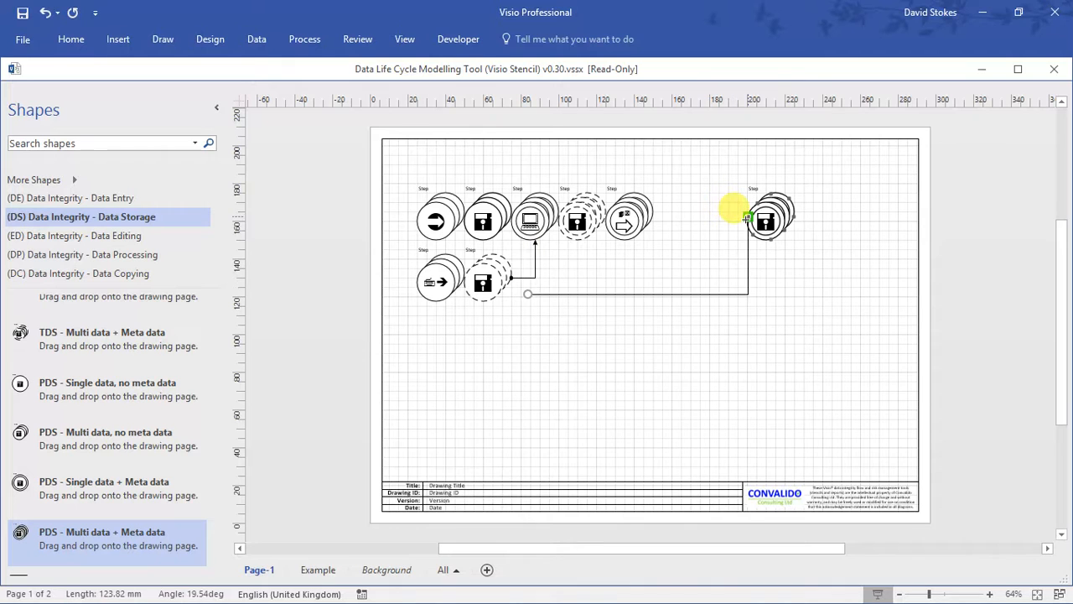
{"action": "left_click_drag", "start_coordinate": [524, 295], "coordinate": [625, 218]}
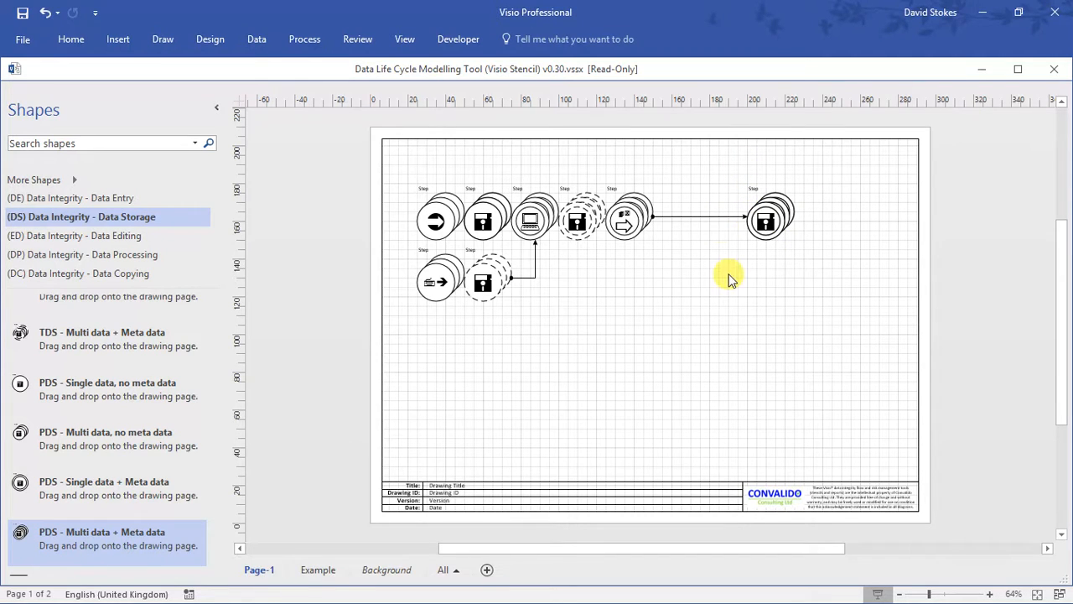
Place an "ER - Electronic Record" shape centred on the permanent storage shape and send it to the back
{"action": "left_click_drag", "start_coordinate": [216, 470], "coordinate": [215, 491]}
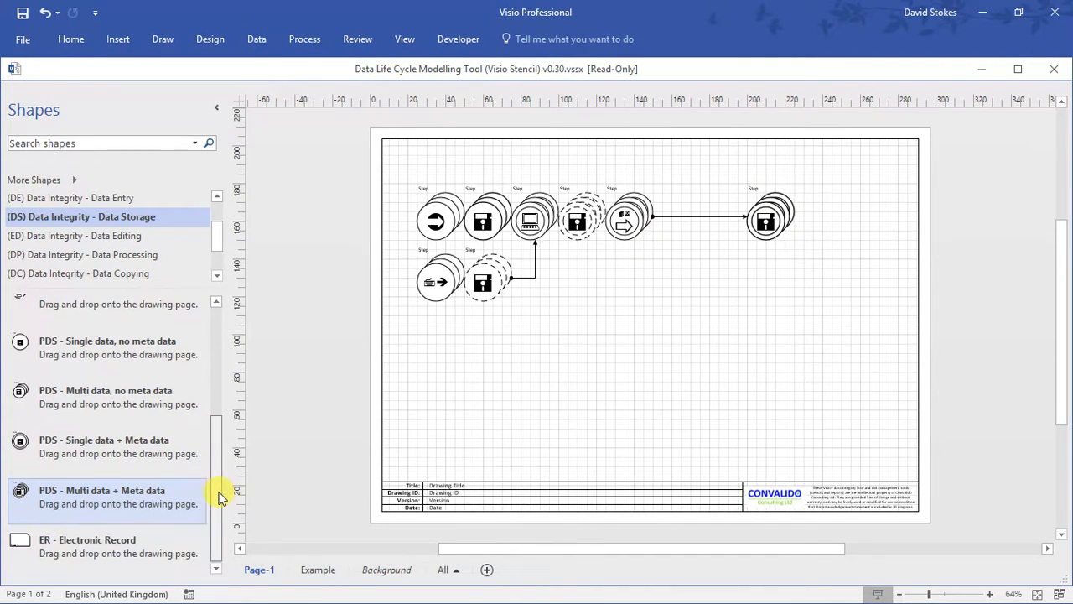
{"action": "left_click_drag", "start_coordinate": [95, 540], "coordinate": [772, 218]}
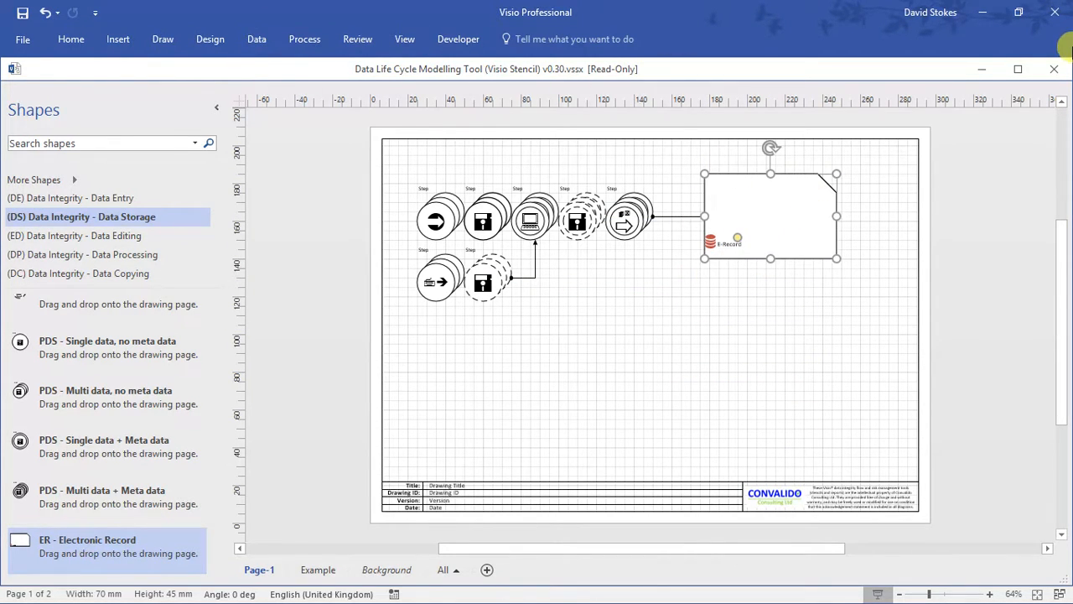
{"action": "left_click", "coordinate": [71, 39]}
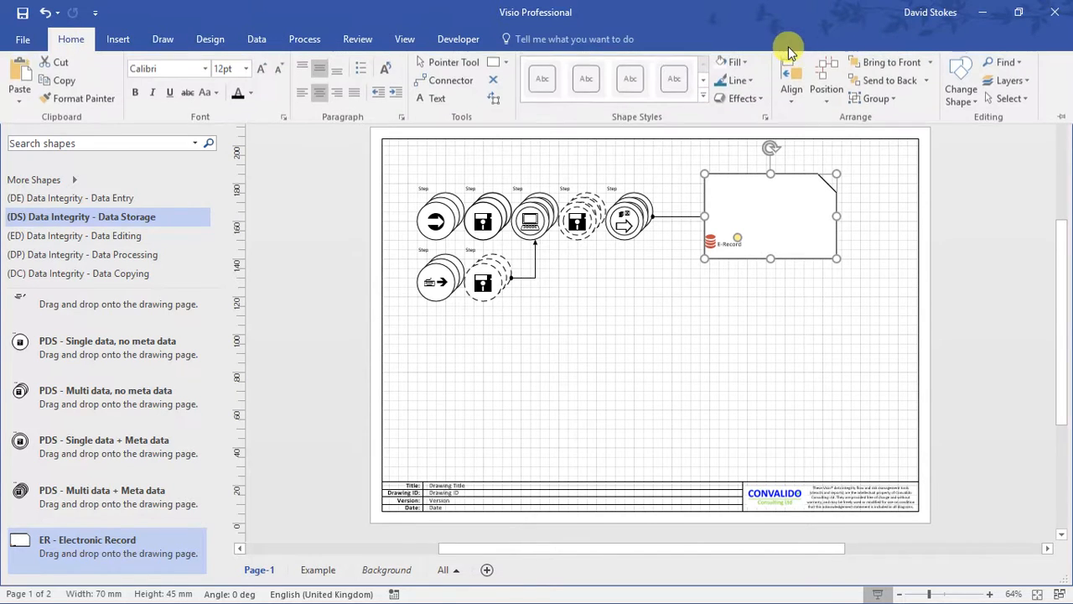
{"action": "left_click", "coordinate": [905, 81]}
{"action": "left_click", "coordinate": [800, 328]}
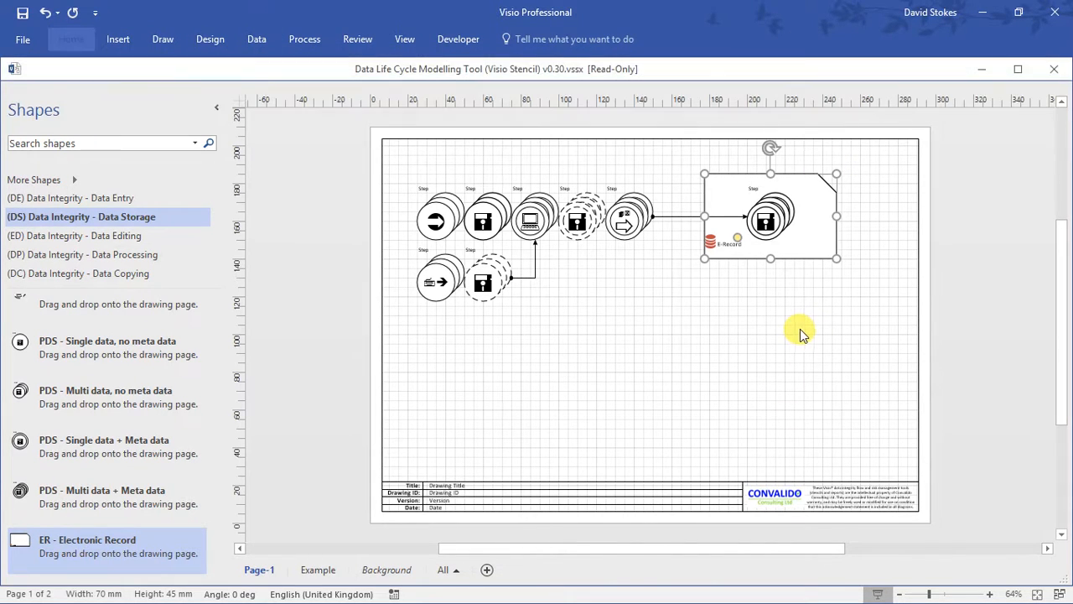
{"action": "left_click", "coordinate": [864, 423]}
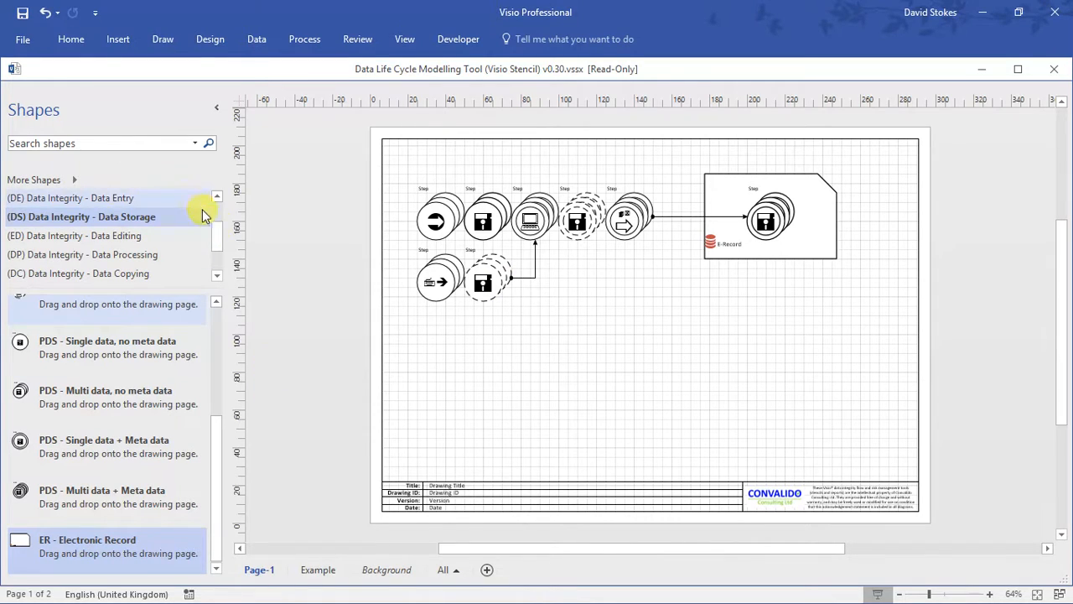
Place a Rectangle from the Basic Shapes stencil in the empty area below the lower row of shapes
{"action": "scroll", "coordinate": [219, 234], "scroll_direction": "up", "scroll_amount": 3}
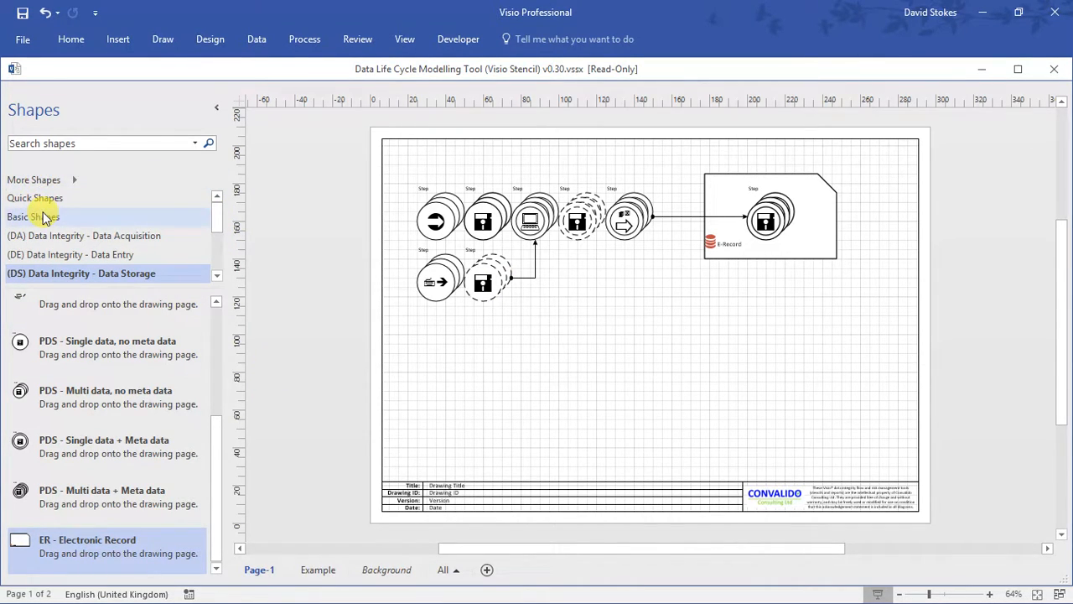
{"action": "left_click", "coordinate": [43, 217]}
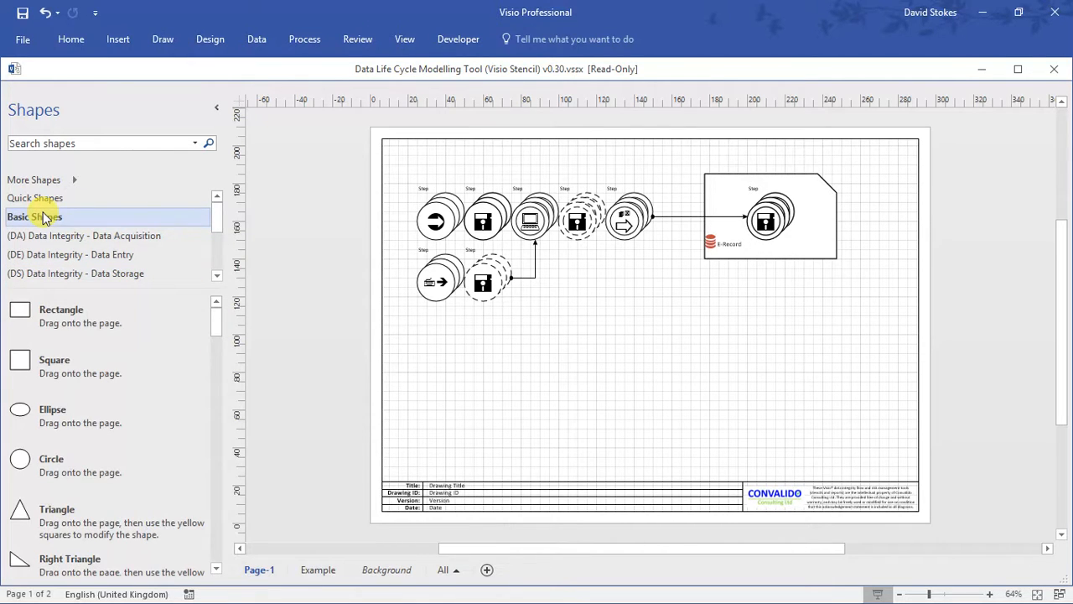
{"action": "left_click_drag", "start_coordinate": [48, 318], "coordinate": [539, 376]}
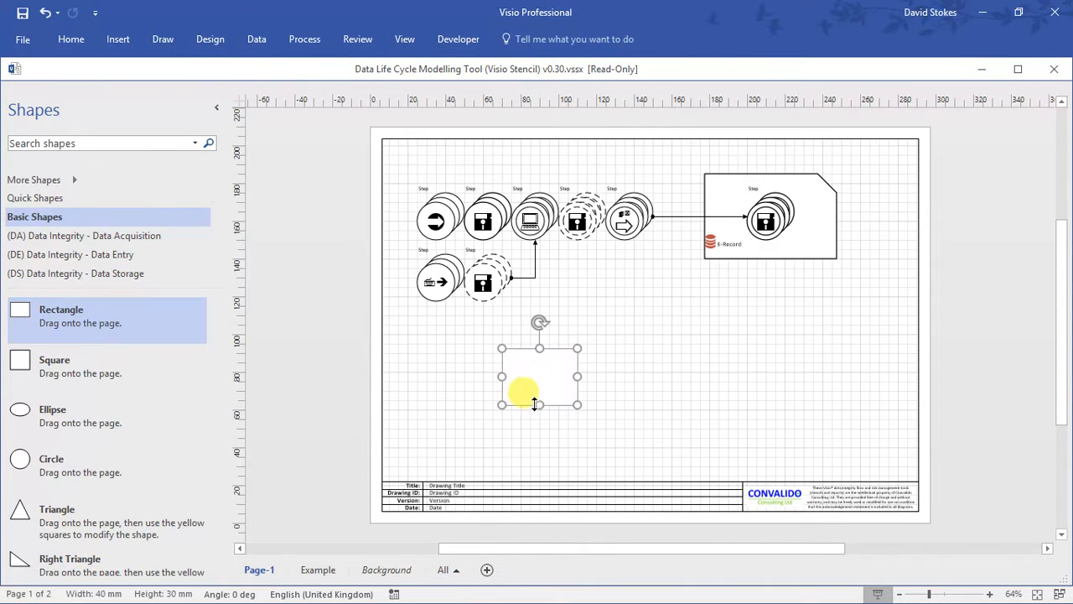
{"action": "right_click", "coordinate": [524, 402]}
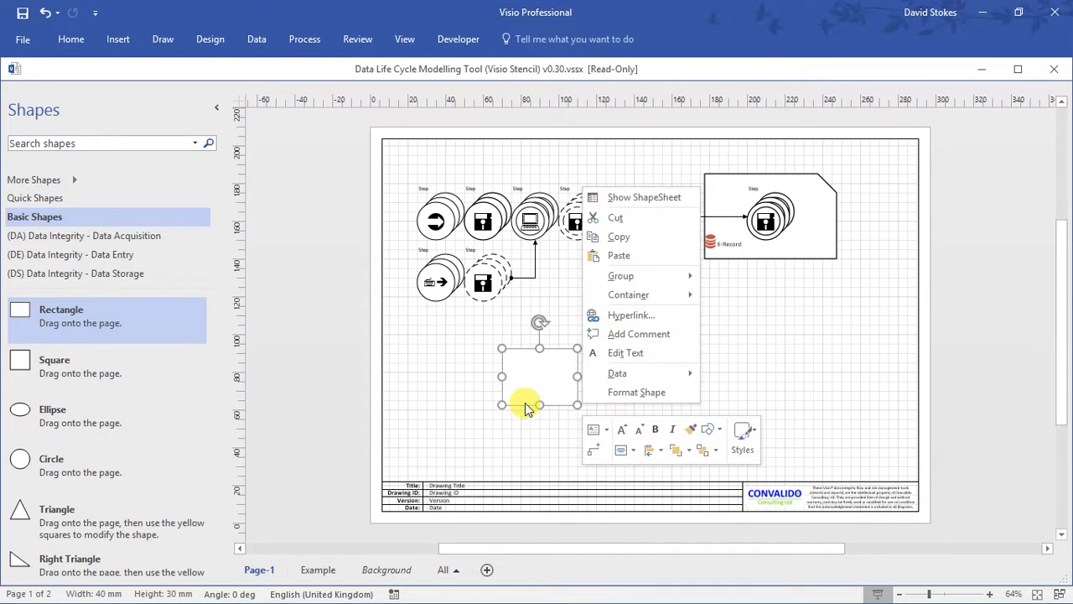
{"action": "left_click", "coordinate": [823, 319]}
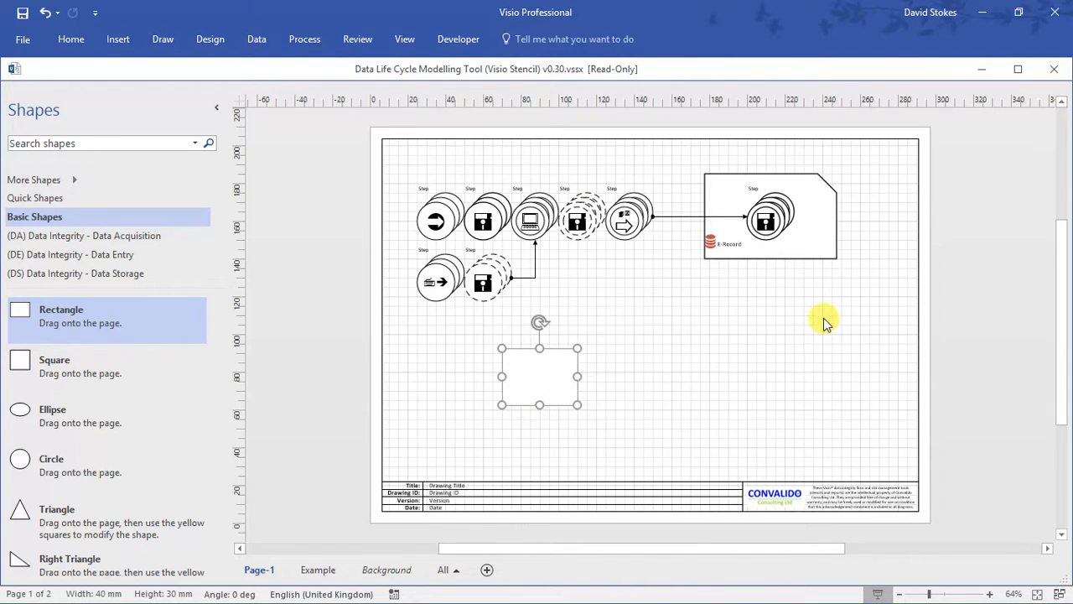
{"action": "left_click", "coordinate": [512, 318]}
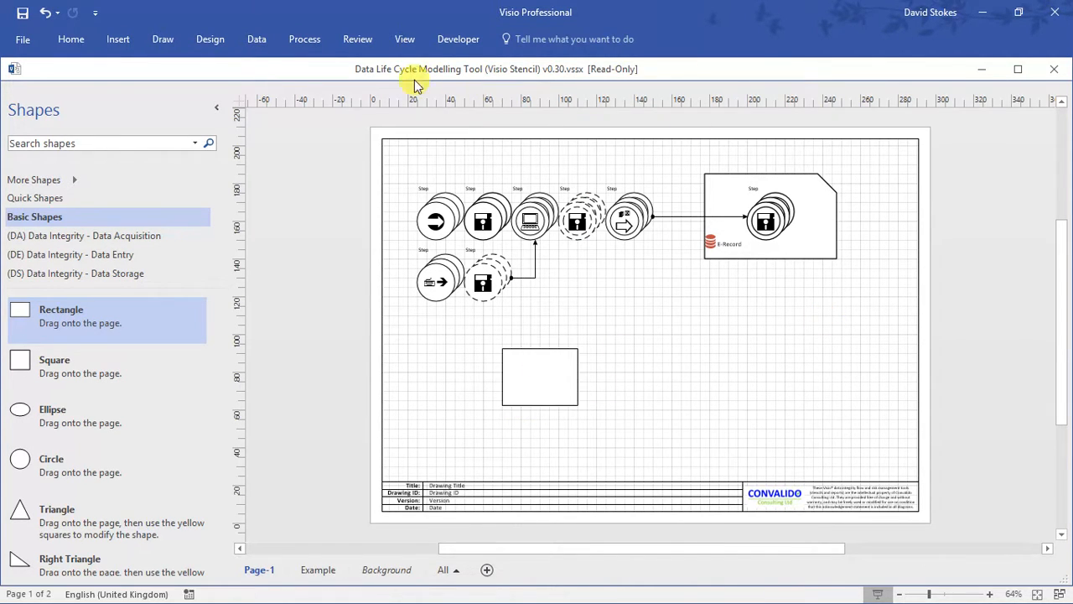
Send the new rectangle to the back of the drawing
{"action": "left_click", "coordinate": [71, 38]}
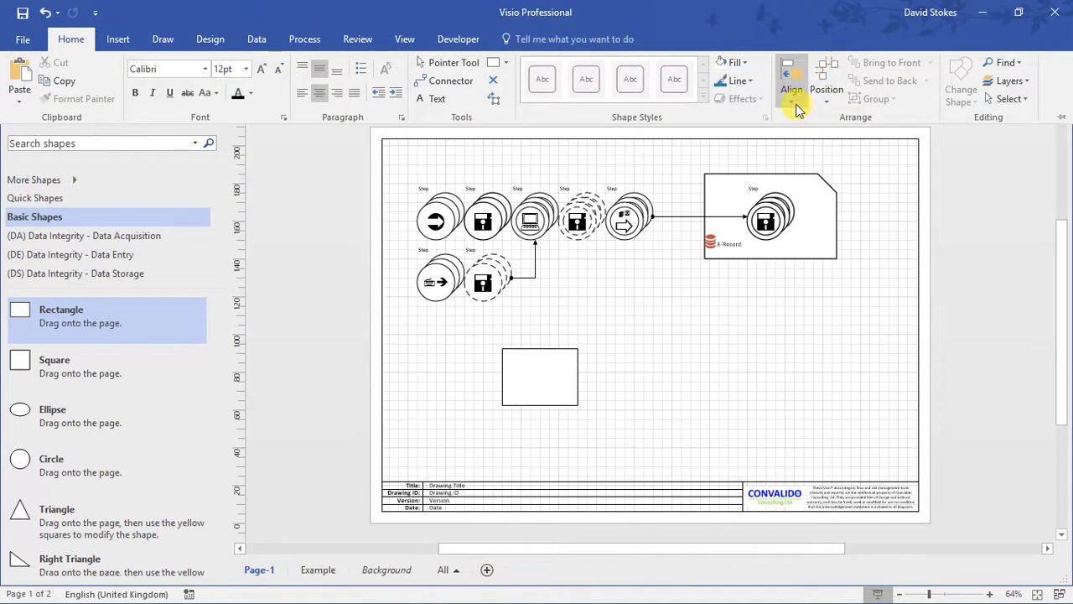
{"action": "left_click", "coordinate": [573, 357]}
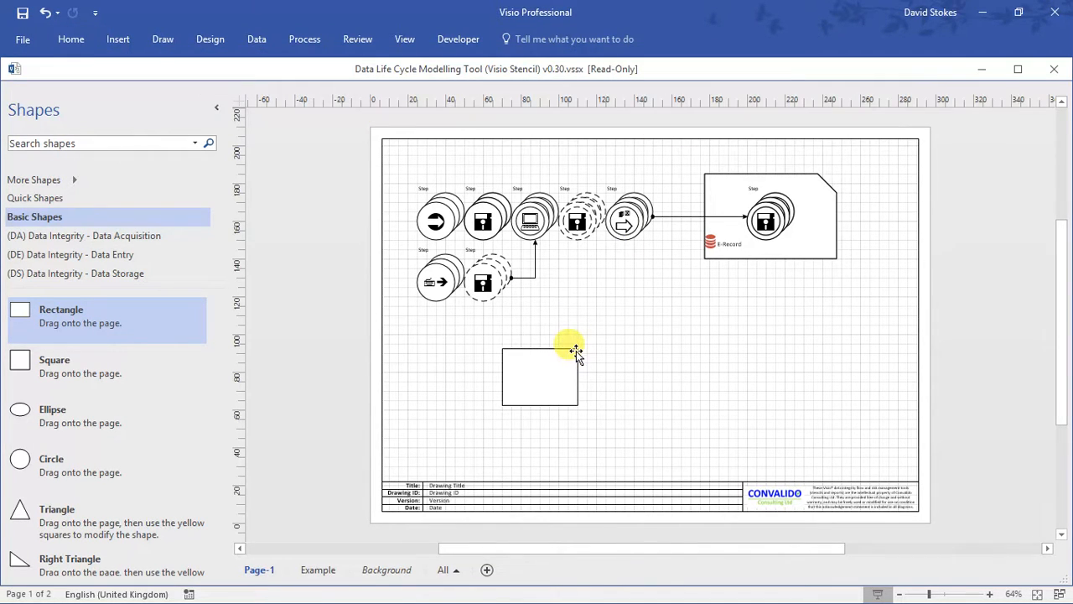
{"action": "left_click", "coordinate": [575, 353]}
{"action": "left_click", "coordinate": [73, 43]}
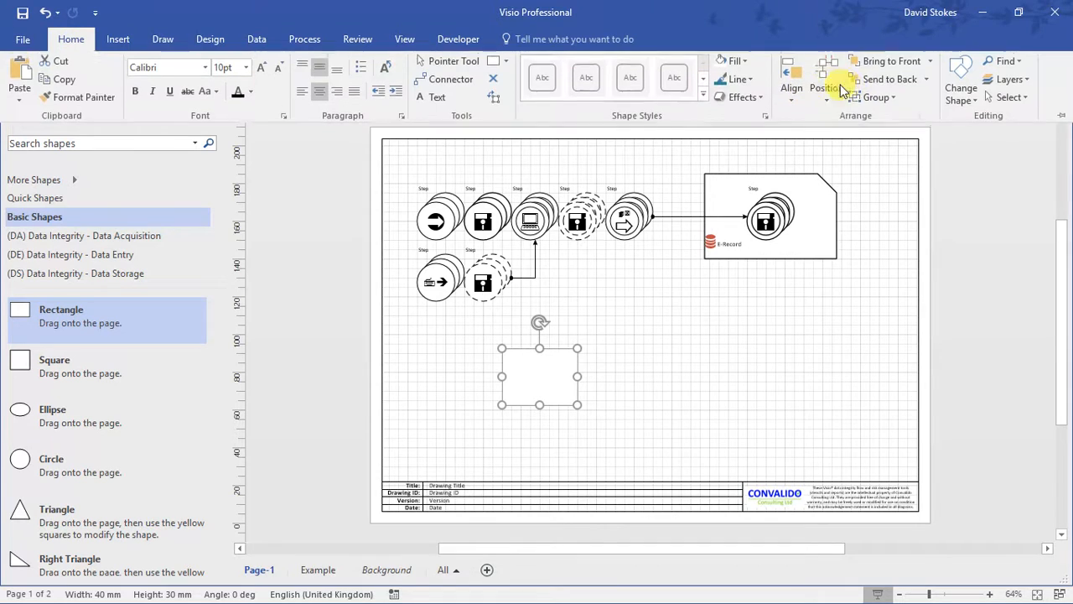
{"action": "left_click", "coordinate": [542, 354]}
Move and resize the rectangle to 75 mm high behind both rows, with its right edge through the middle of the data move shape
{"action": "left_click_drag", "start_coordinate": [471, 177], "coordinate": [634, 203]}
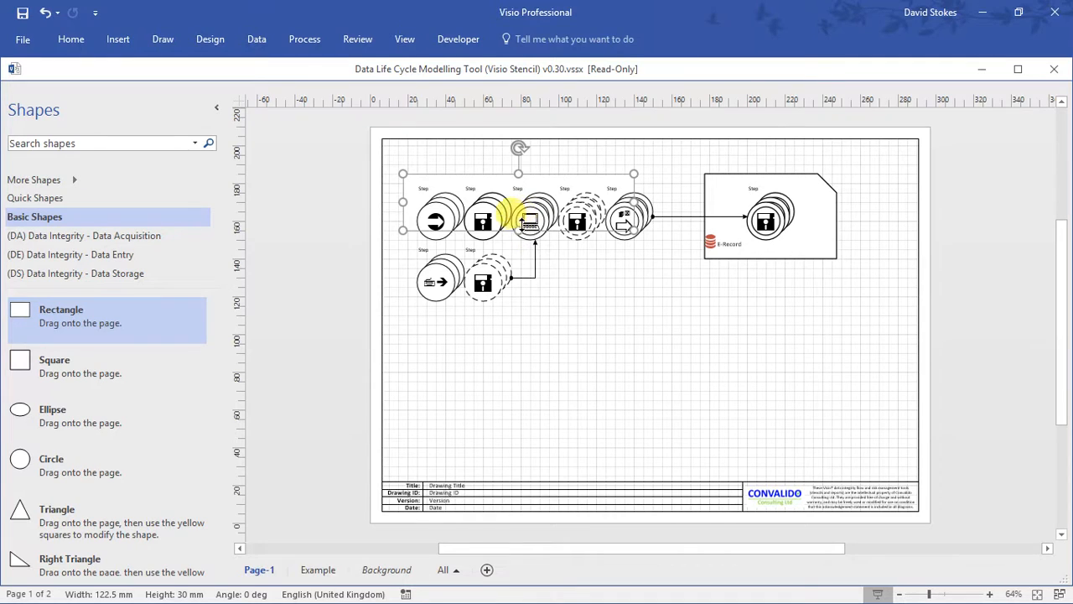
{"action": "left_click_drag", "start_coordinate": [509, 230], "coordinate": [509, 315]}
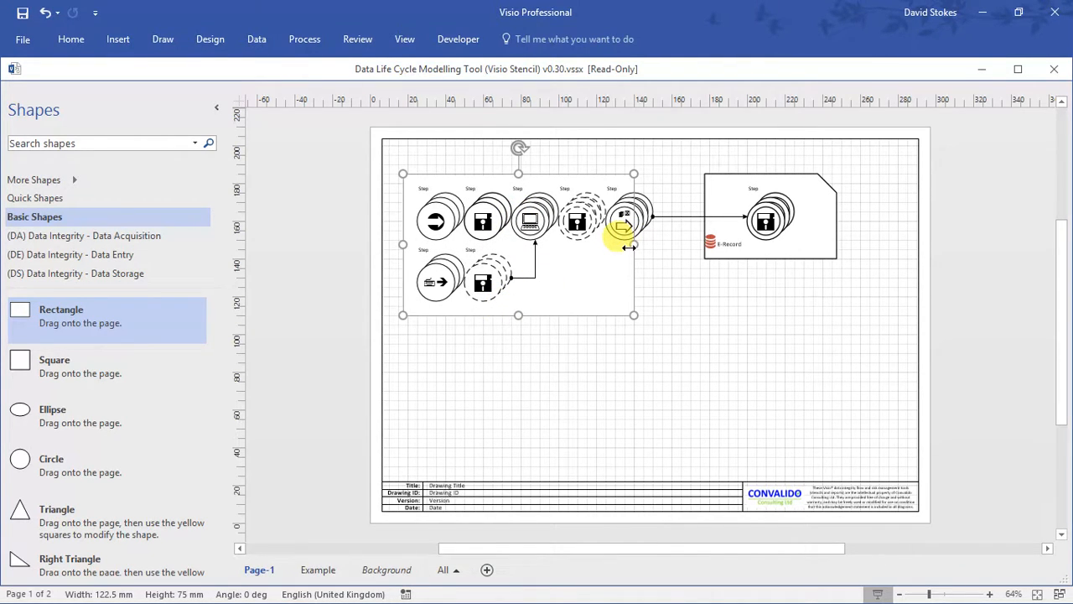
{"action": "left_click_drag", "start_coordinate": [629, 245], "coordinate": [620, 245]}
{"action": "left_click", "coordinate": [583, 344]}
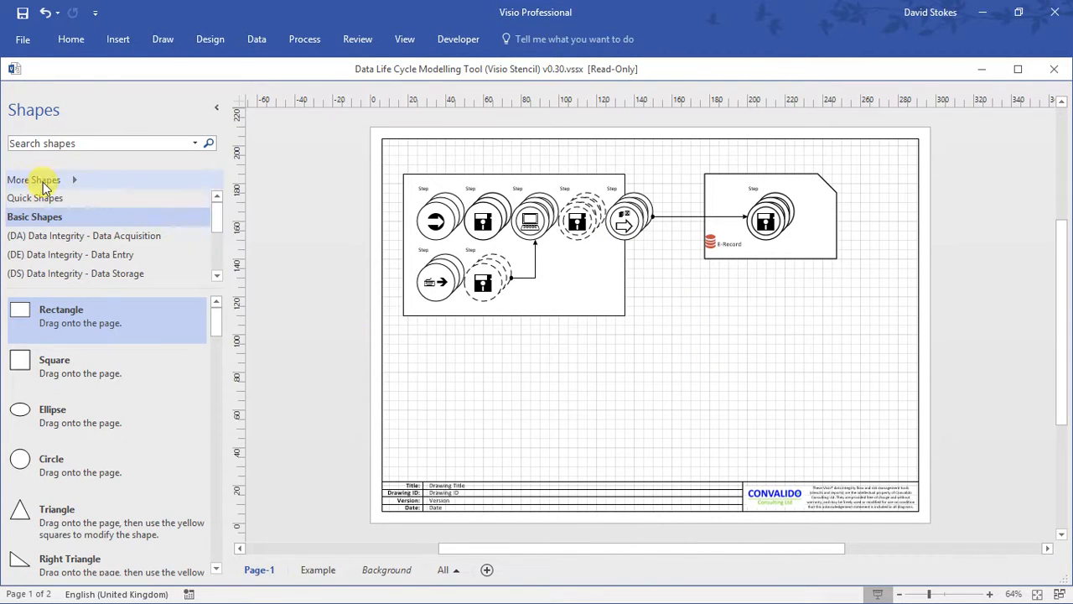
Load the Computers and Monitors network stencil and place a PC shape at the rectangle's lower-left corner
{"action": "left_click", "coordinate": [42, 185]}
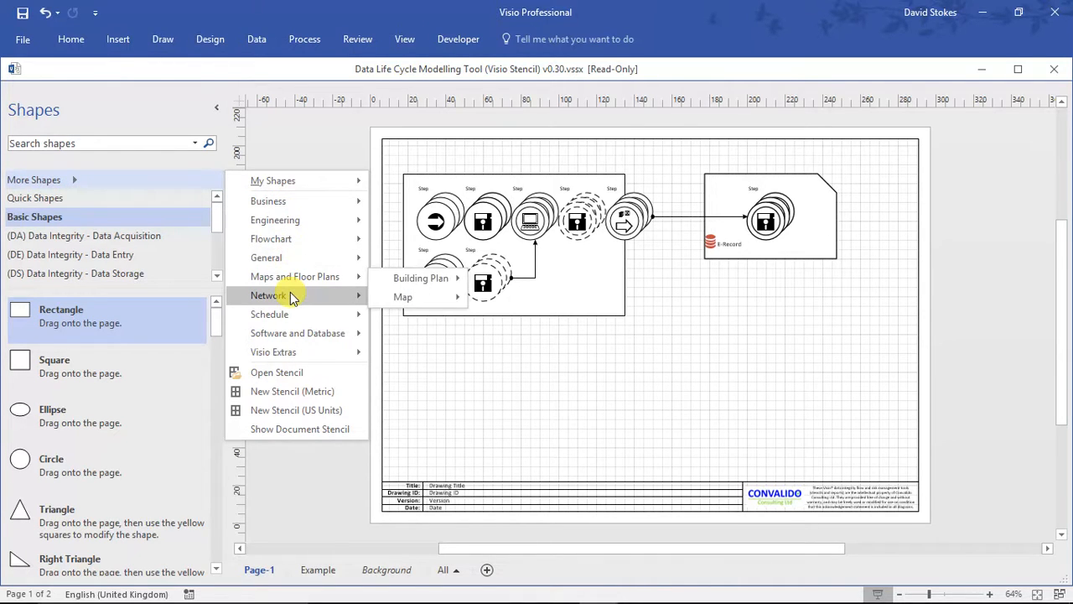
{"action": "mouse_move", "coordinate": [292, 295]}
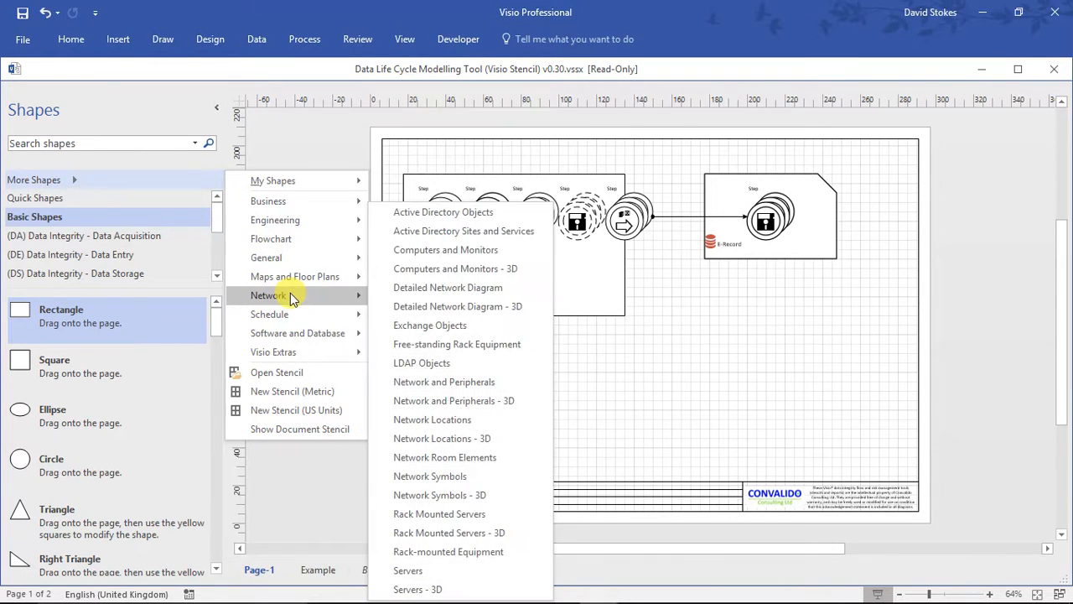
{"action": "left_click", "coordinate": [450, 252]}
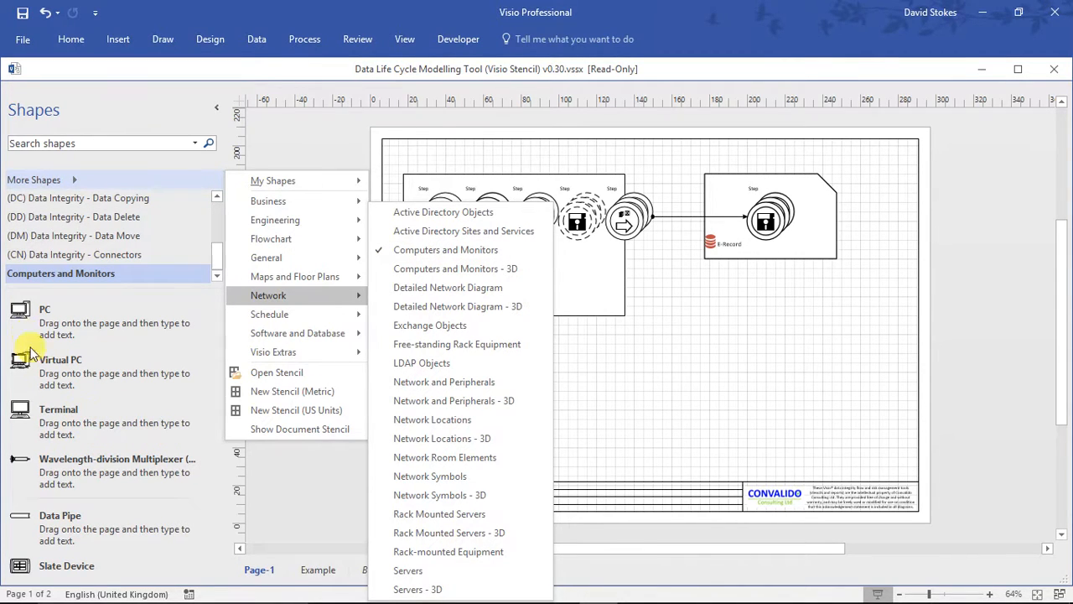
{"action": "left_click", "coordinate": [59, 327]}
{"action": "left_click_drag", "start_coordinate": [78, 323], "coordinate": [420, 323]}
{"action": "left_click", "coordinate": [548, 412]}
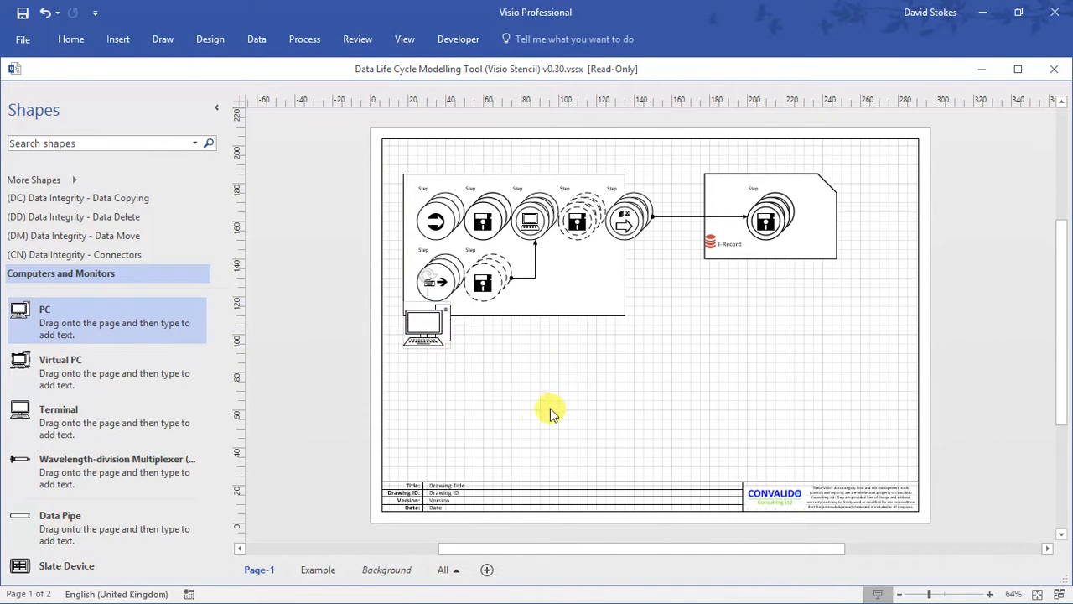
Draw a horizontal text box about 85 mm wide and 5 mm high beneath the rectangle, right of the PC shape
{"action": "left_click", "coordinate": [68, 38]}
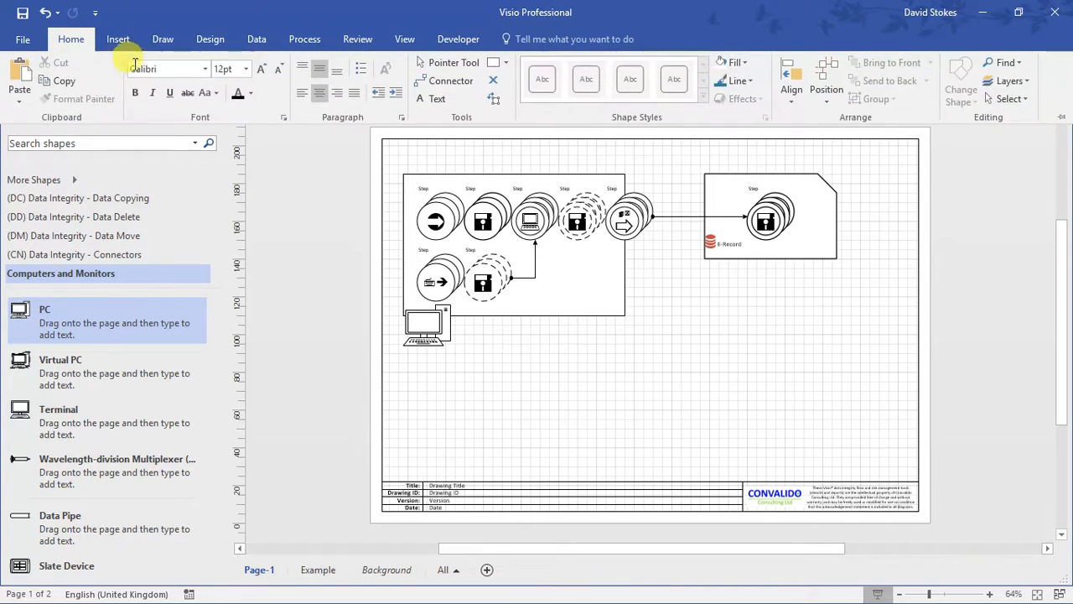
{"action": "left_click", "coordinate": [127, 40]}
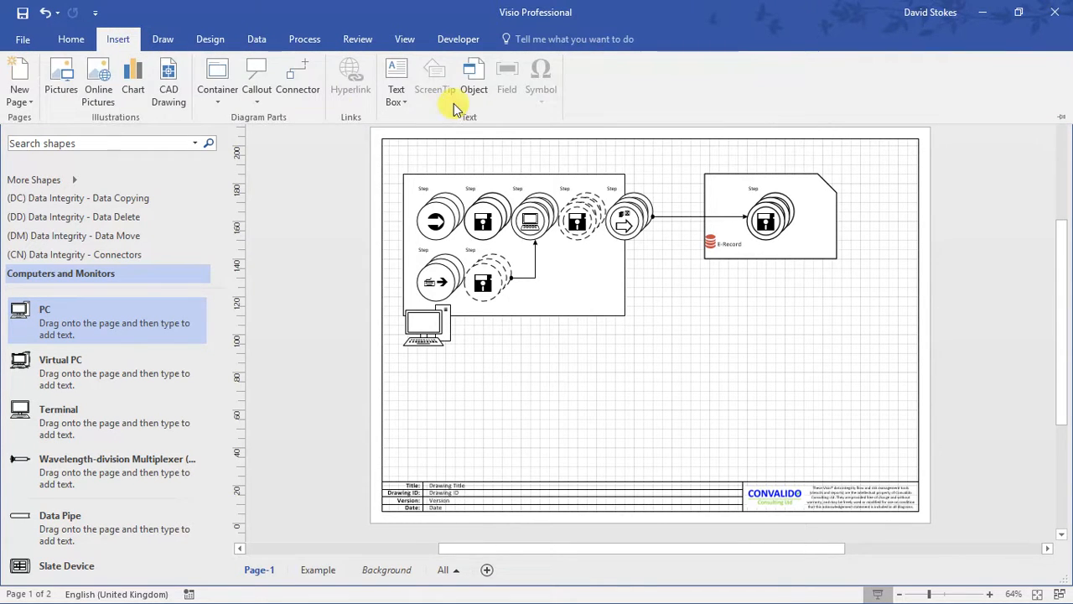
{"action": "left_click", "coordinate": [409, 94]}
{"action": "left_click_drag", "start_coordinate": [464, 335], "coordinate": [574, 339]}
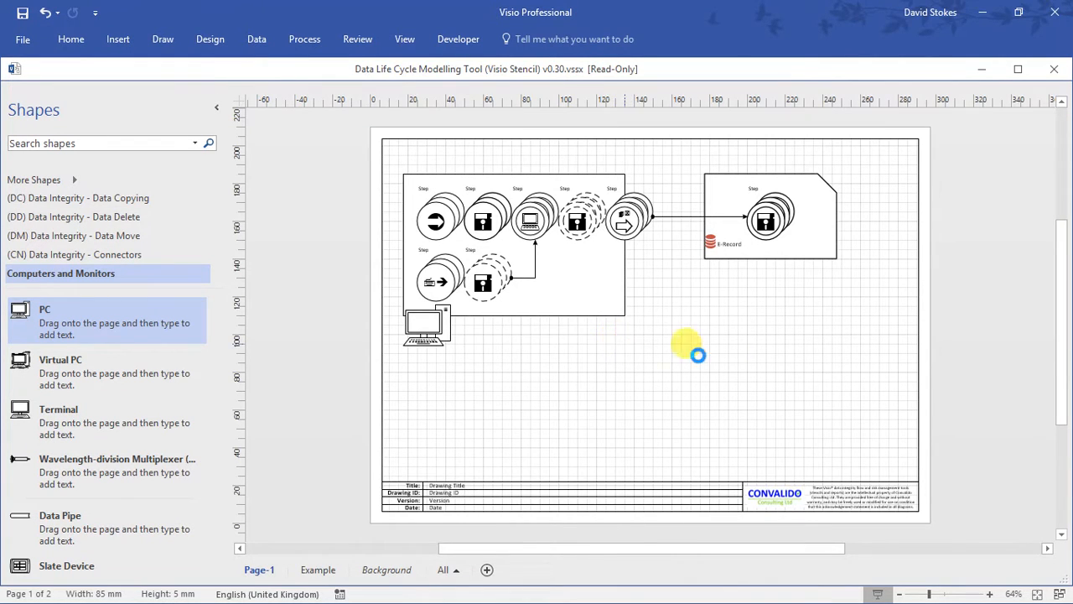
Enter "Particle Size Analyser" in the text box and finish editing
{"action": "scroll", "coordinate": [813, 368], "scroll_direction": "up", "scroll_amount": 3}
{"action": "type", "text": "Partic"}
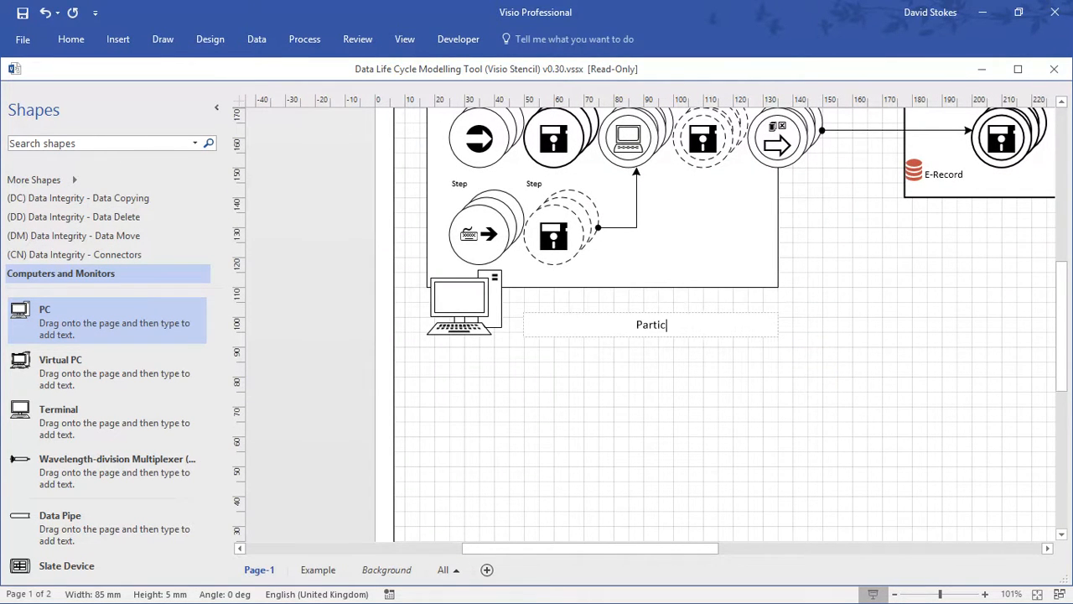
{"action": "type", "text": "le Size Anlyser"}
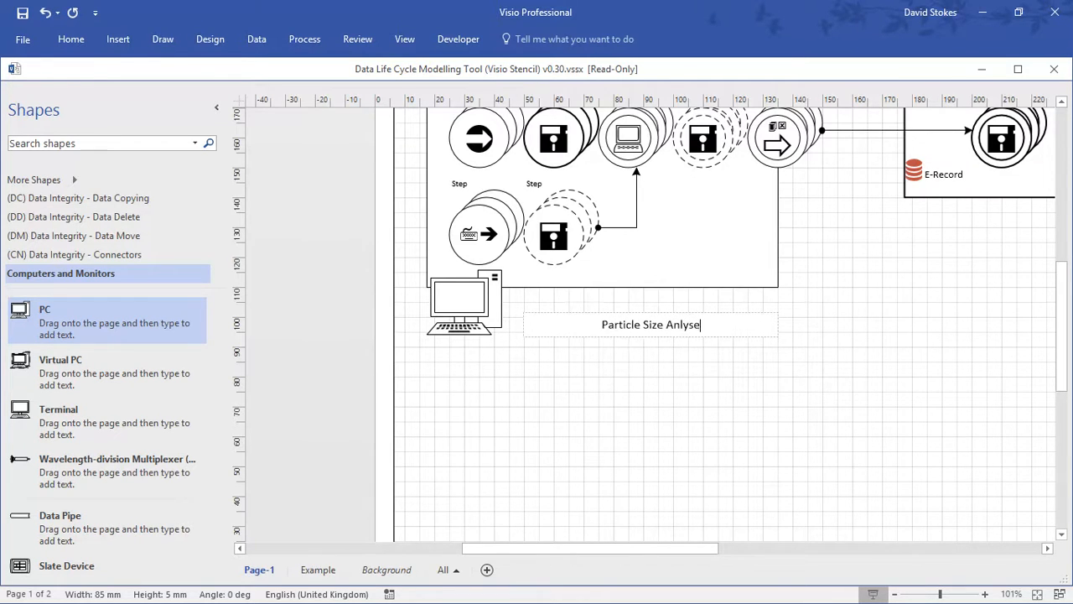
{"action": "key", "text": "BackSpace"}
{"action": "key", "text": "BackSpace"}
{"action": "key", "text": "BackSpace"}
{"action": "key", "text": "BackSpace"}
{"action": "key", "text": "BackSpace"}
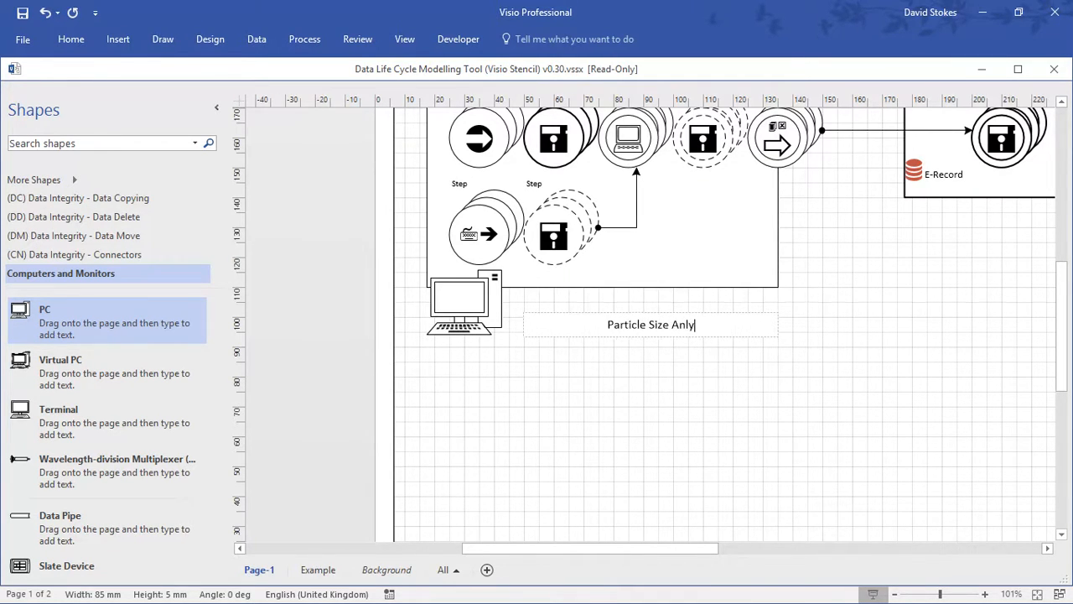
{"action": "type", "text": "alyser"}
{"action": "left_click", "coordinate": [630, 429]}
{"action": "key", "text": "ctrl+shift+w"}
Left-align the "Particle Size Analyser" label in its text box
{"action": "left_click", "coordinate": [563, 345]}
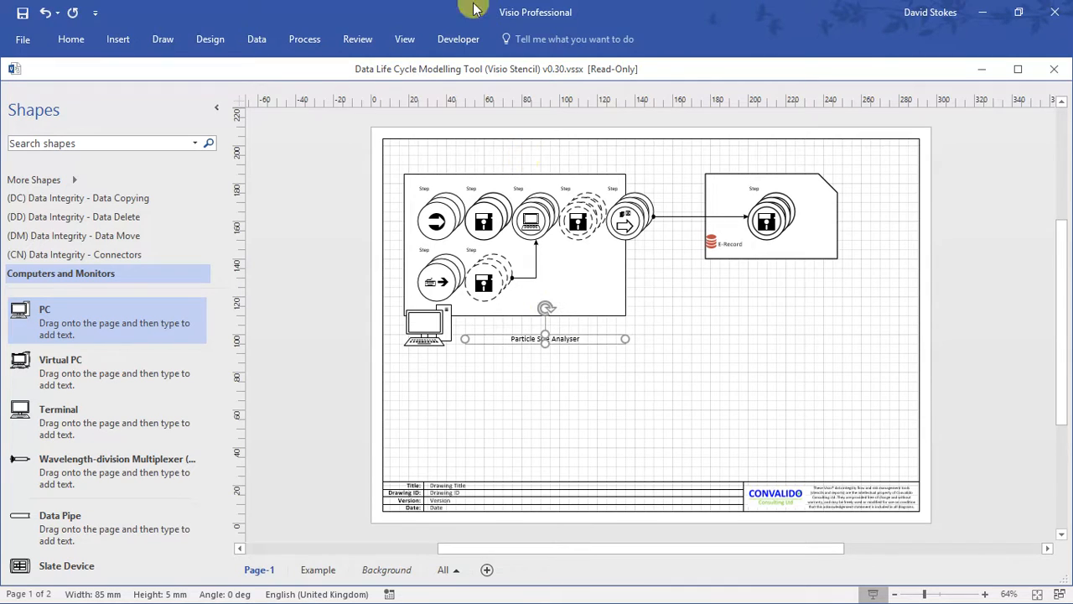
{"action": "left_click", "coordinate": [70, 39]}
{"action": "left_click", "coordinate": [304, 92]}
{"action": "left_click", "coordinate": [519, 346]}
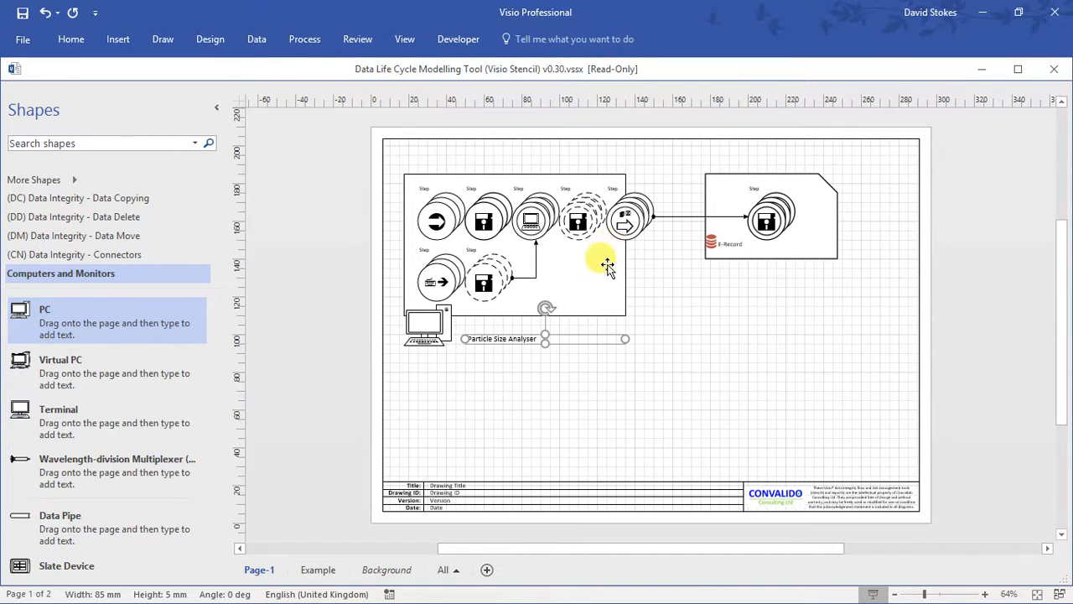
Copy the Data Name "Particle Size Distribution (Raw Data)" from the data acquisition shape's shape data into the adjacent permanent storage shape
{"action": "left_click", "coordinate": [453, 216]}
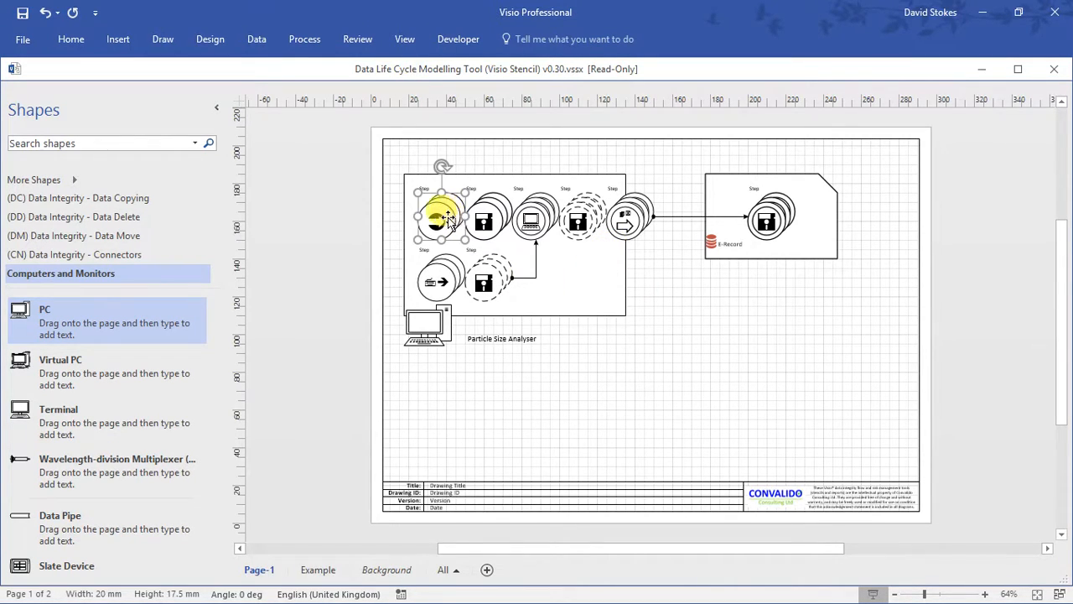
{"action": "right_click", "coordinate": [450, 220]}
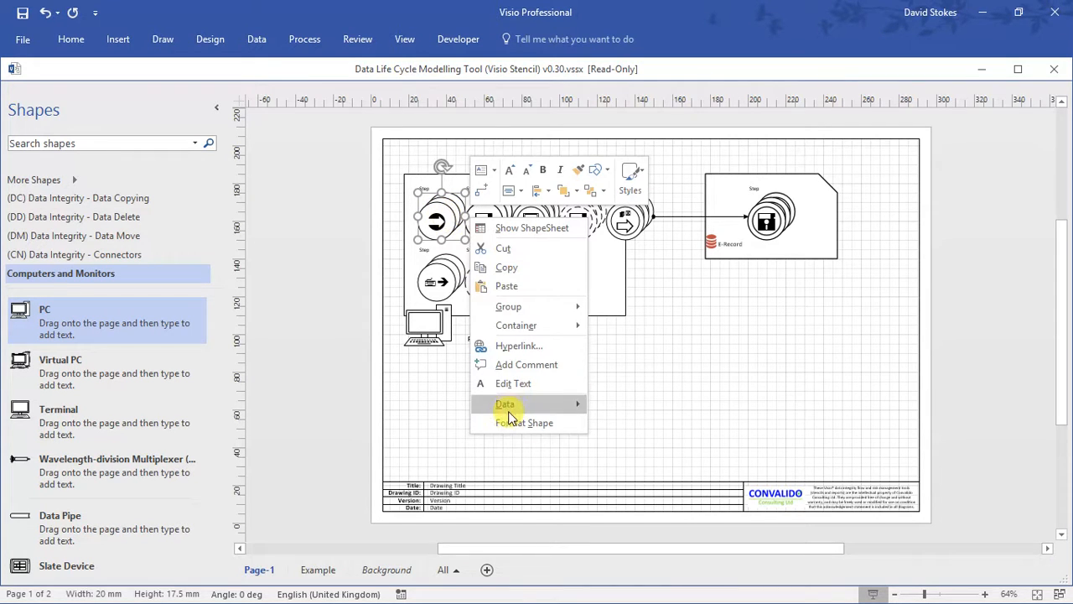
{"action": "mouse_move", "coordinate": [505, 404]}
{"action": "left_click", "coordinate": [595, 408]}
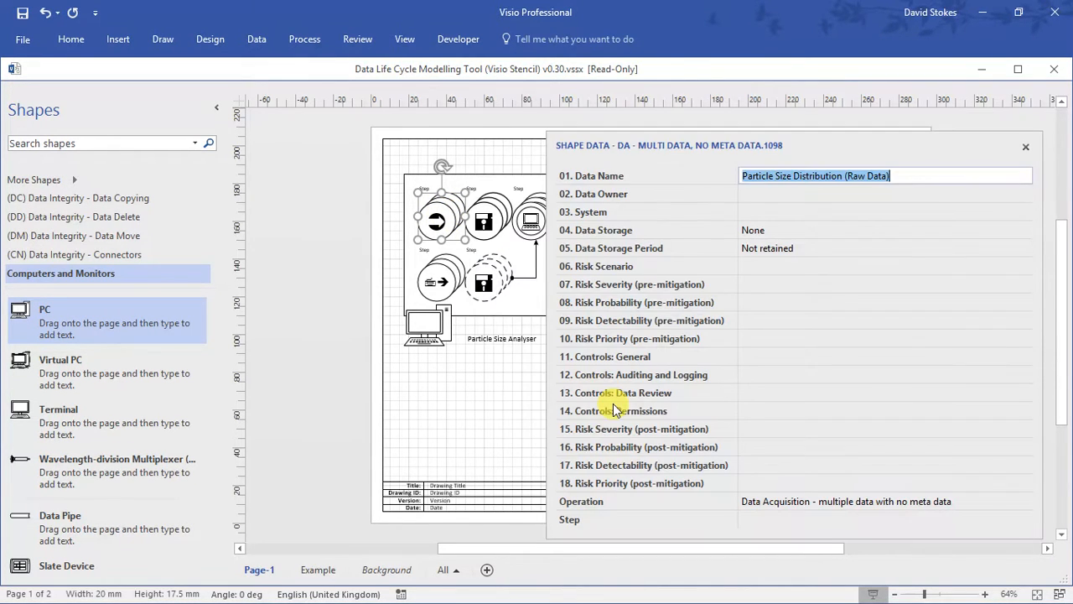
{"action": "left_click_drag", "start_coordinate": [910, 175], "coordinate": [703, 175]}
{"action": "key", "text": "ctrl+c"}
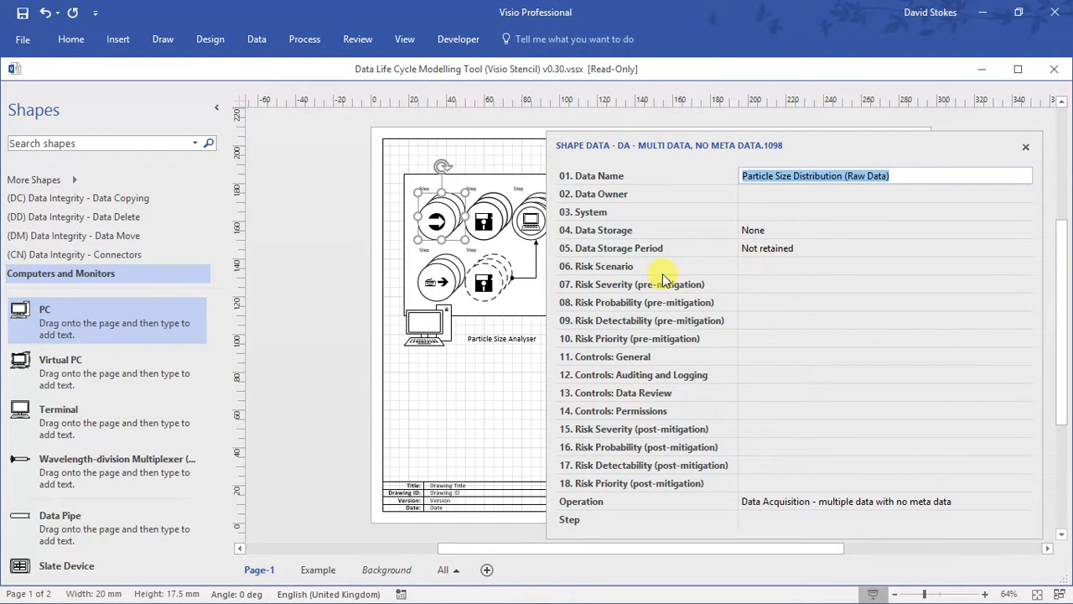
{"action": "left_click", "coordinate": [485, 221]}
{"action": "left_click", "coordinate": [744, 176]}
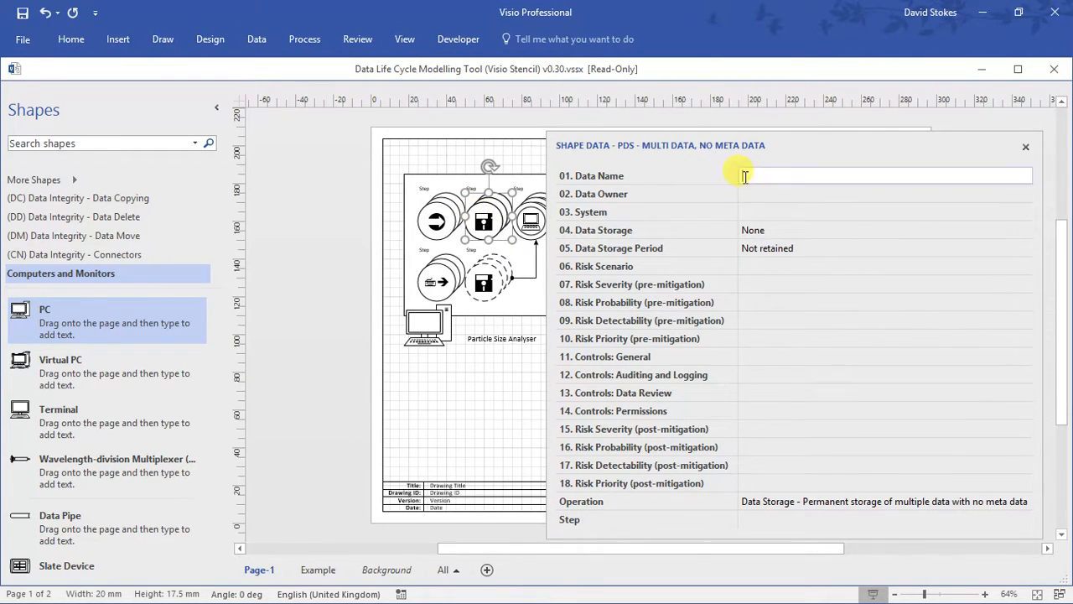
{"action": "key", "text": "ctrl+v"}
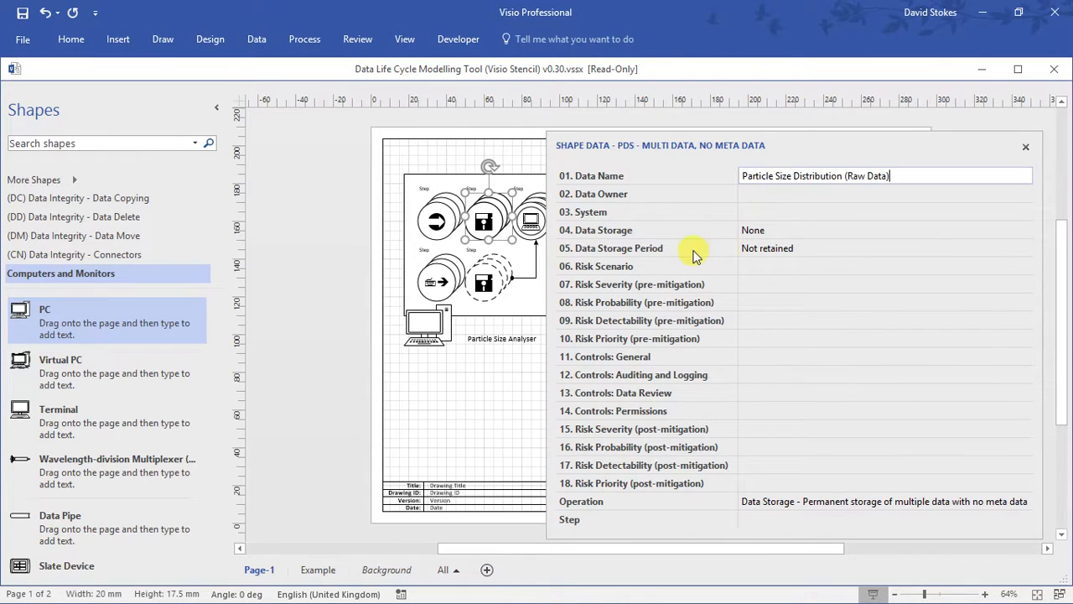
Set the data processing shape's Data Name to "Particle Size Distribution with Meta Data", reusing the copied raw data name
{"action": "left_click", "coordinate": [529, 219]}
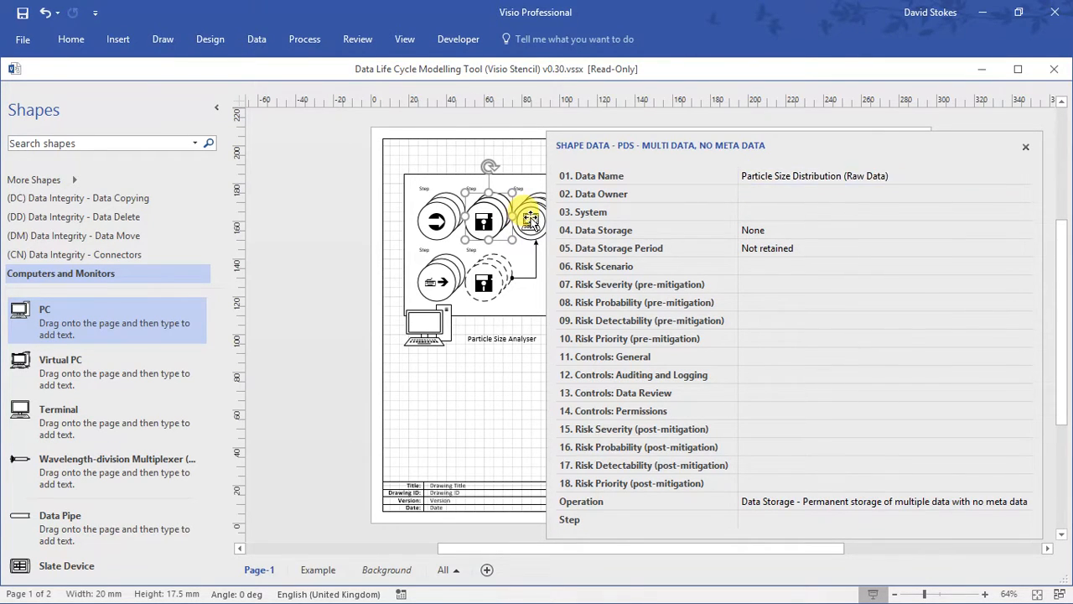
{"action": "left_click", "coordinate": [768, 176]}
{"action": "key", "text": "ctrl+v"}
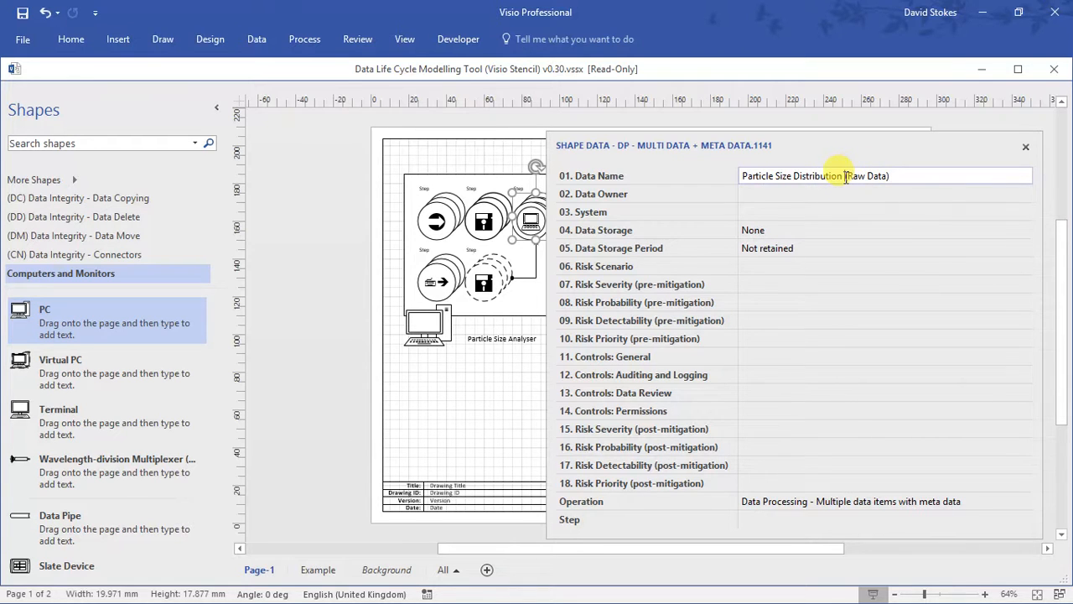
{"action": "left_click_drag", "start_coordinate": [845, 176], "coordinate": [930, 176]}
{"action": "type", "text": "with Met"}
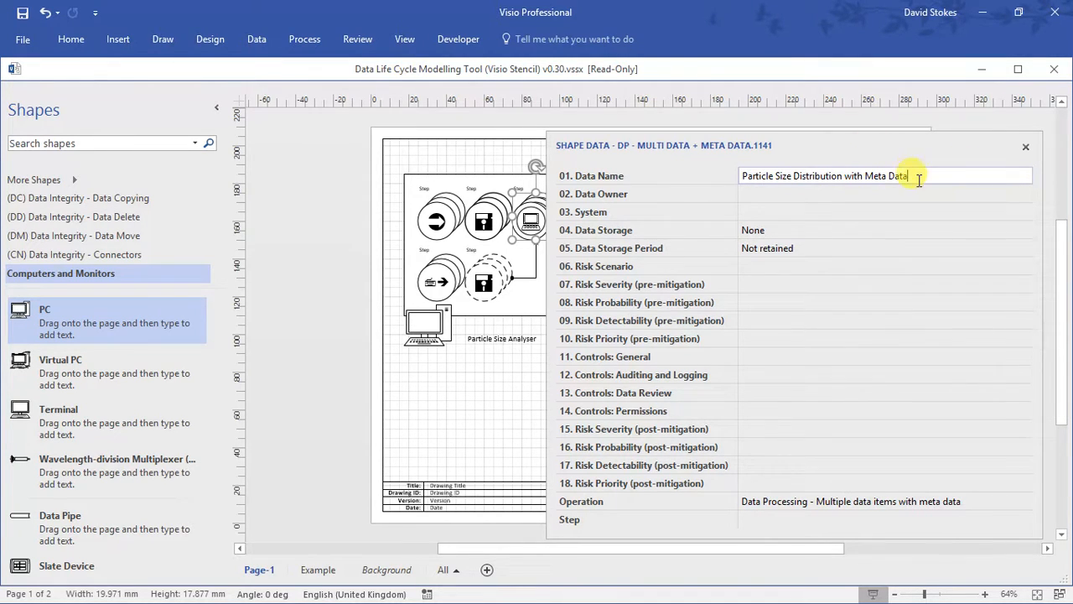
Reuse the processing shape's Data Name for the data entry shape, shortened to "Particle Size Distribution Meta Data"
{"action": "left_click_drag", "start_coordinate": [917, 176], "coordinate": [753, 178]}
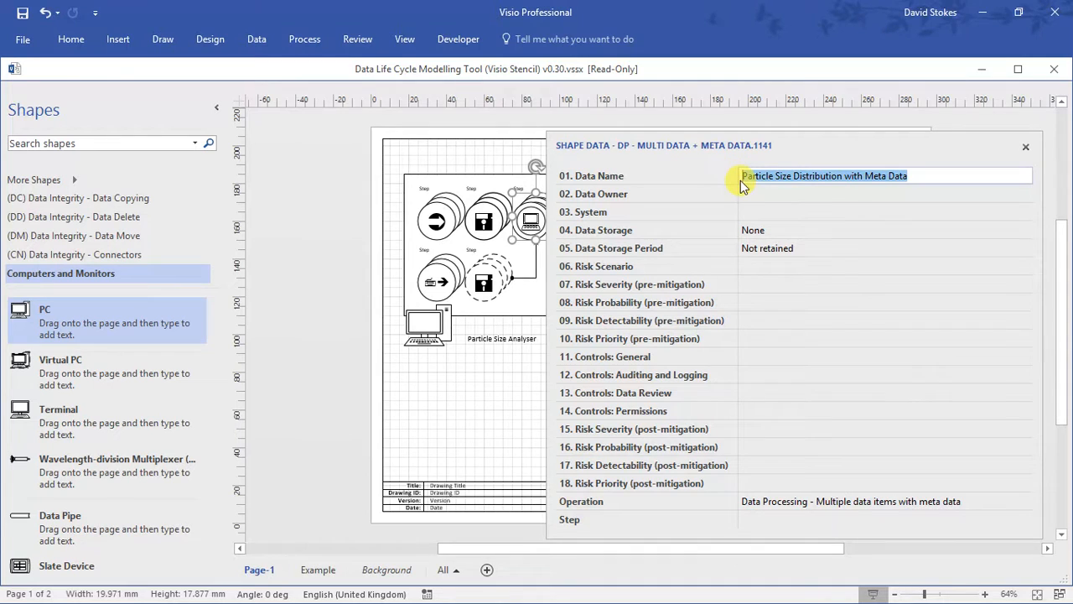
{"action": "left_click", "coordinate": [440, 283]}
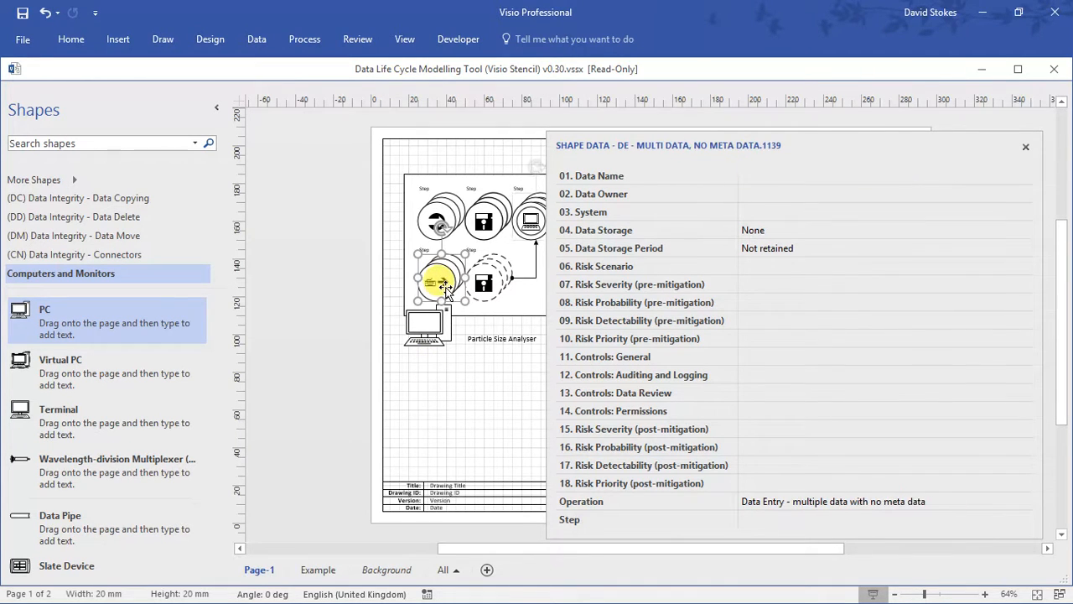
{"action": "left_click", "coordinate": [762, 177]}
{"action": "type", "text": "Particle Size Distribution with Meta Data"}
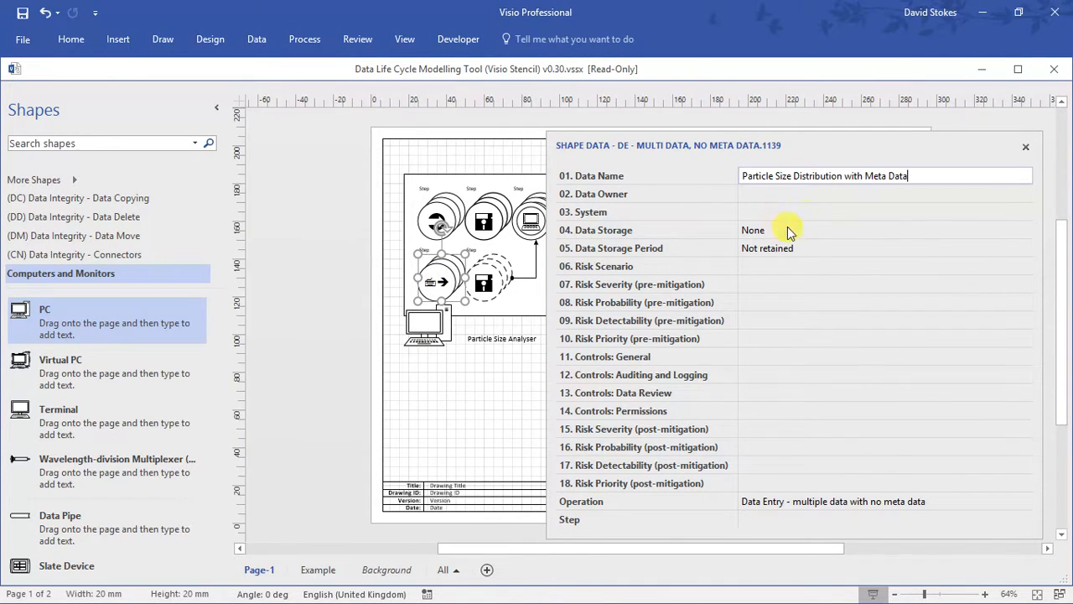
{"action": "double_click", "coordinate": [851, 180]}
{"action": "key", "text": "Delete"}
Copy the data entry shape's Data Name into the temporary storage shape in the lower row and close the shape data window
{"action": "left_click_drag", "start_coordinate": [891, 179], "coordinate": [719, 185]}
{"action": "key", "text": "ctrl+c"}
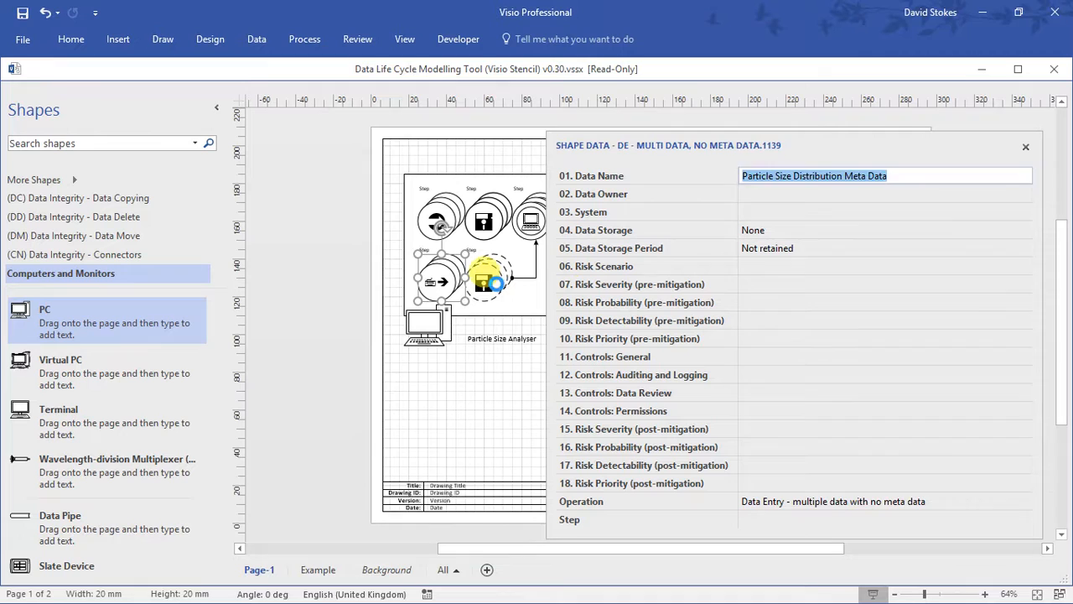
{"action": "left_click", "coordinate": [487, 276]}
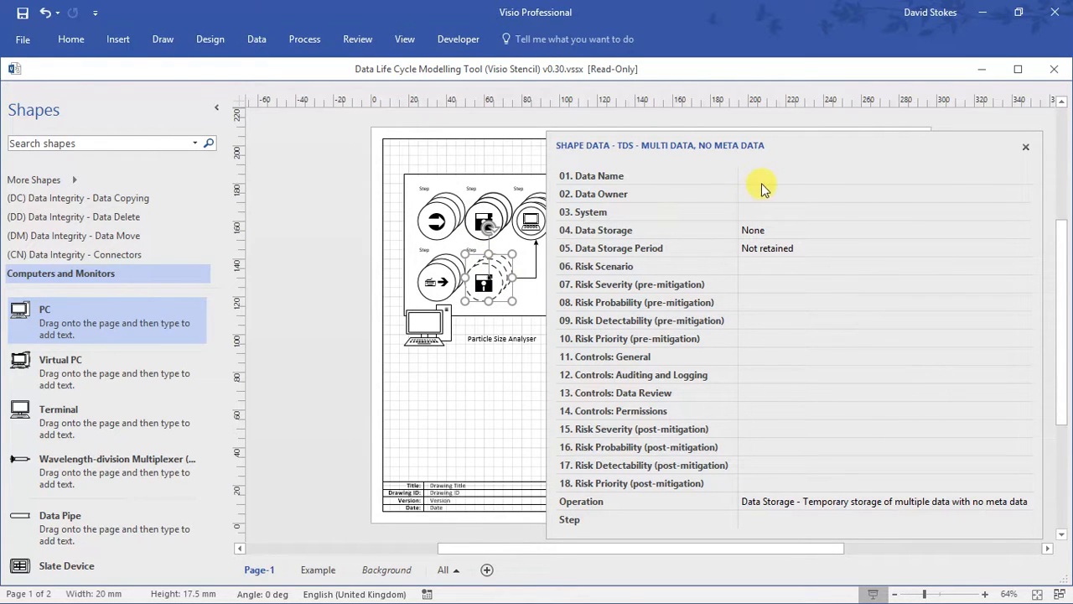
{"action": "left_click", "coordinate": [788, 173]}
{"action": "key", "text": "ctrl+v"}
{"action": "left_click", "coordinate": [304, 444]}
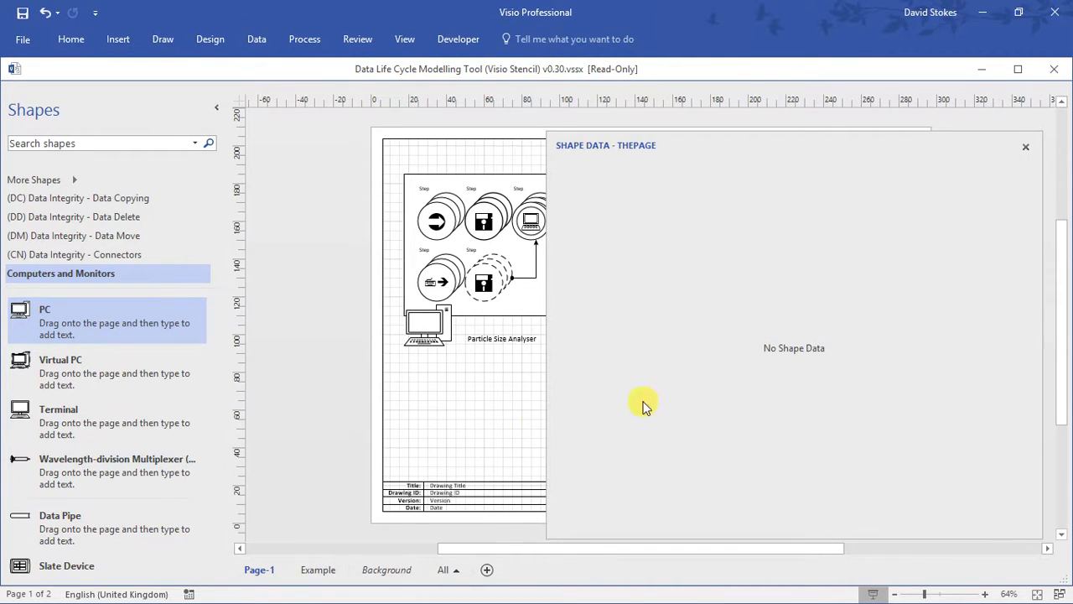
{"action": "left_click", "coordinate": [1030, 146]}
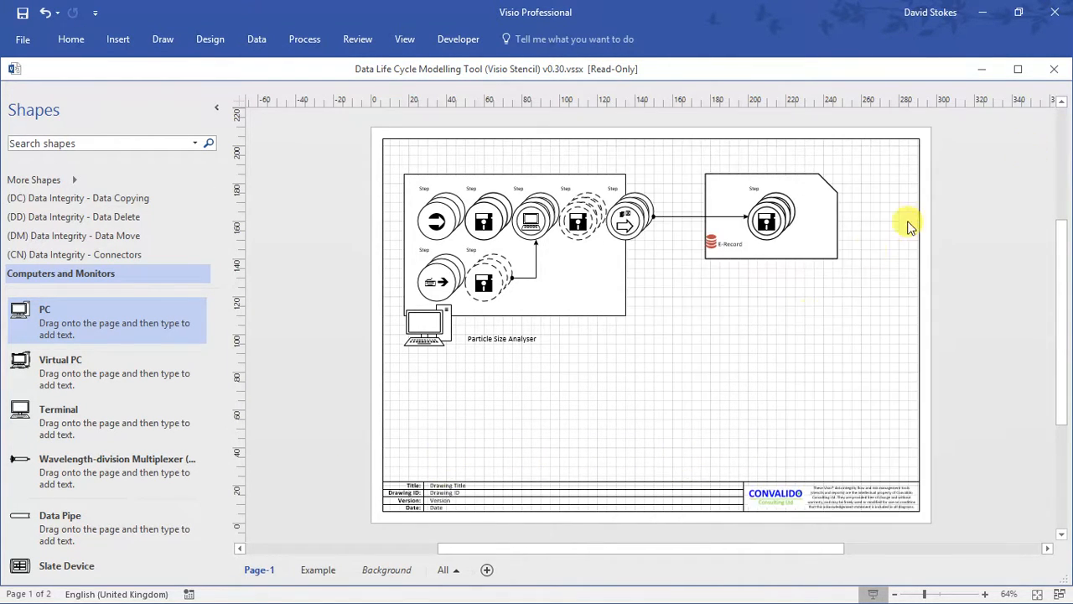